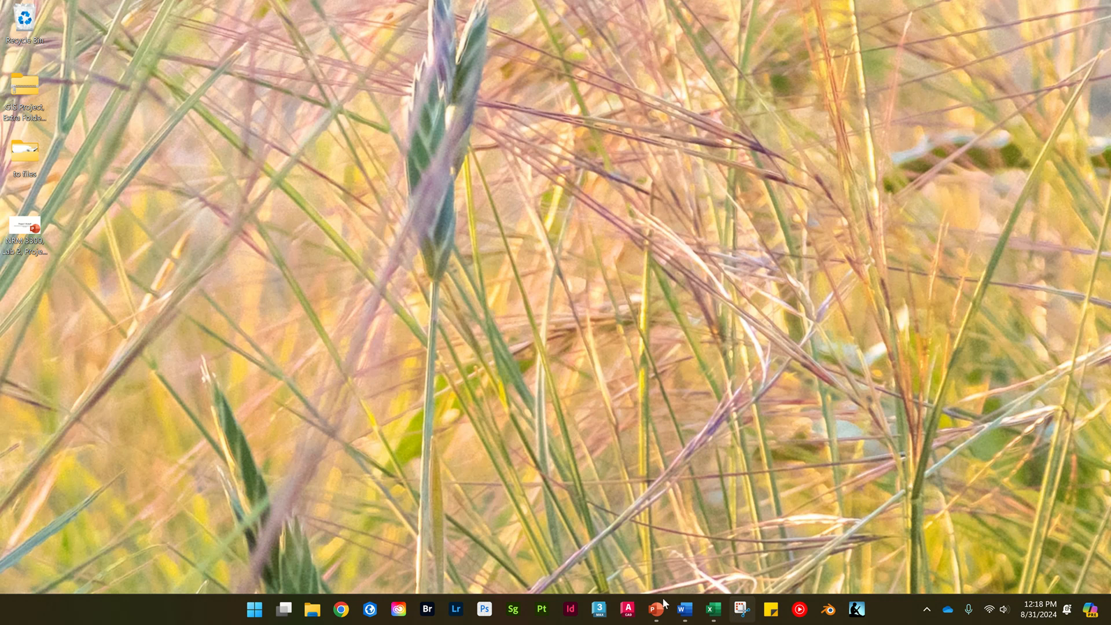
Search Windows for the Snipping Tool app and dismiss the search.
{"action": "left_click", "coordinate": [254, 610]}
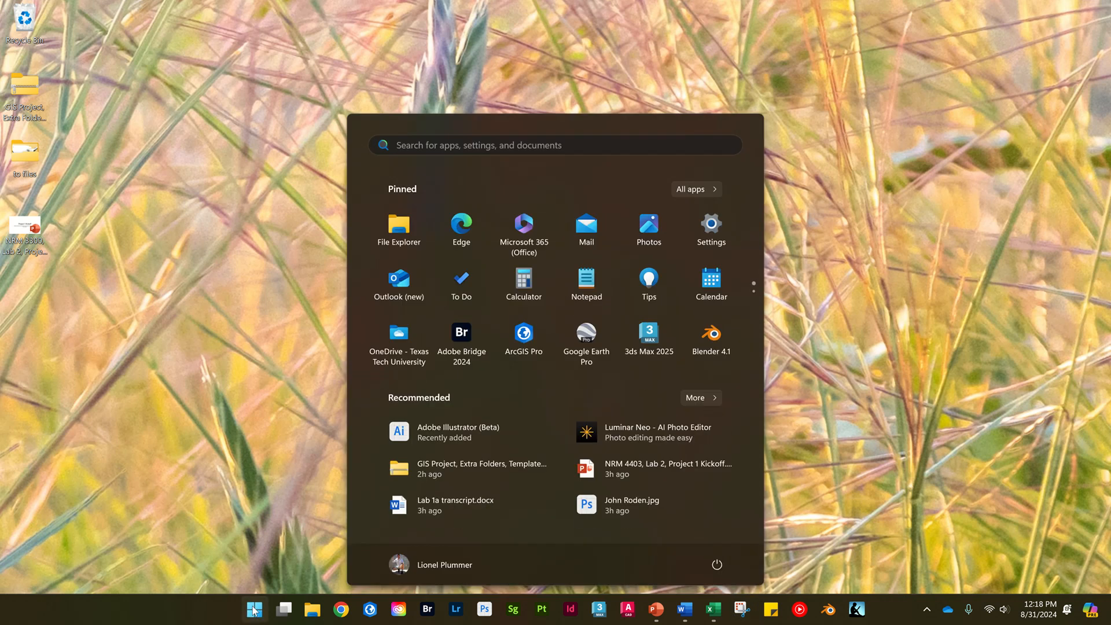
{"action": "type", "text": "snipping Tool"}
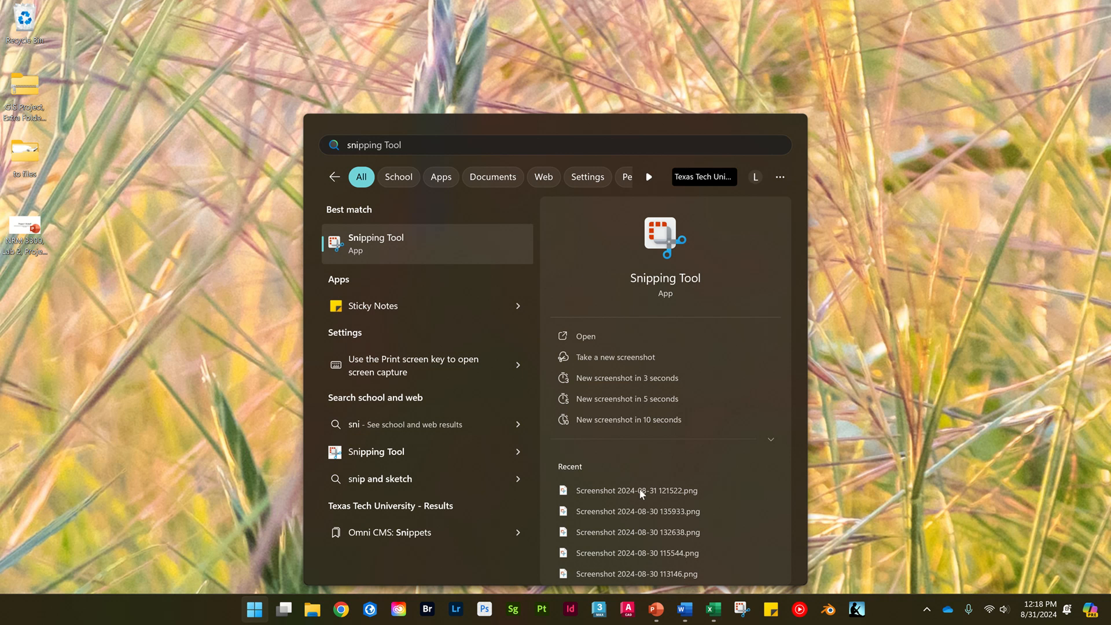
{"action": "left_click", "coordinate": [850, 315]}
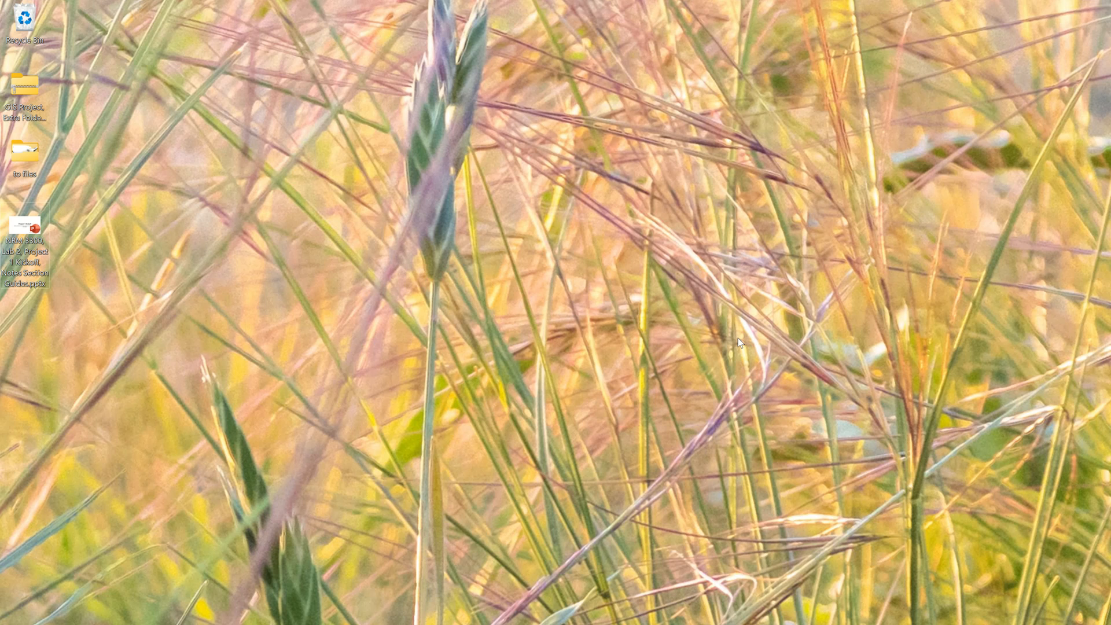
Capture a rectangular screen snip covering most of the desktop.
{"action": "key", "text": "super+shift+s"}
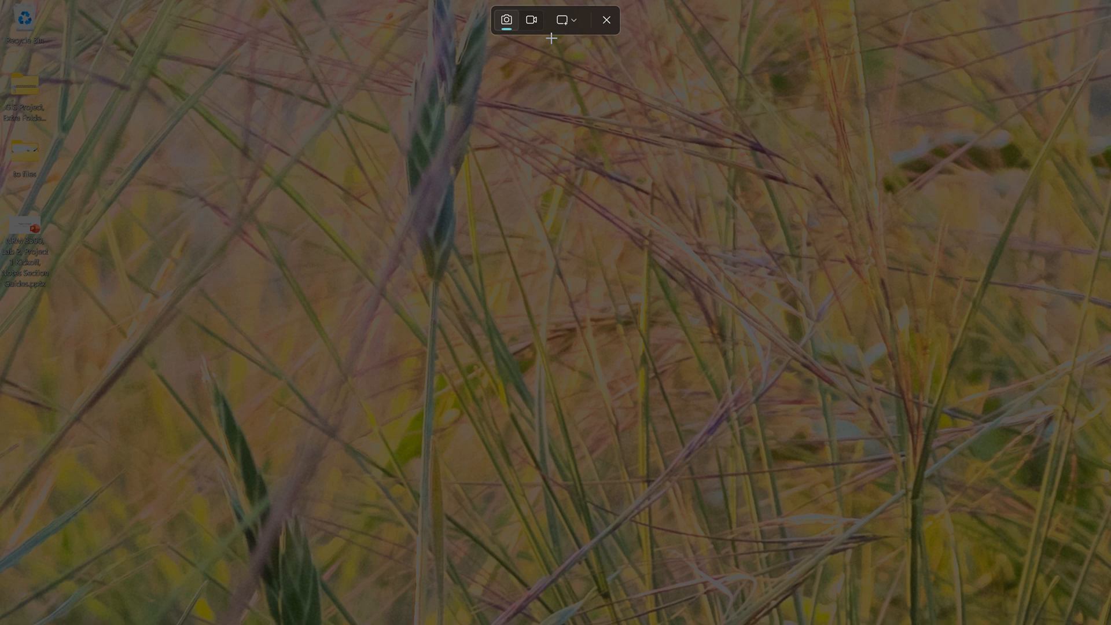
{"action": "left_click", "coordinate": [571, 19]}
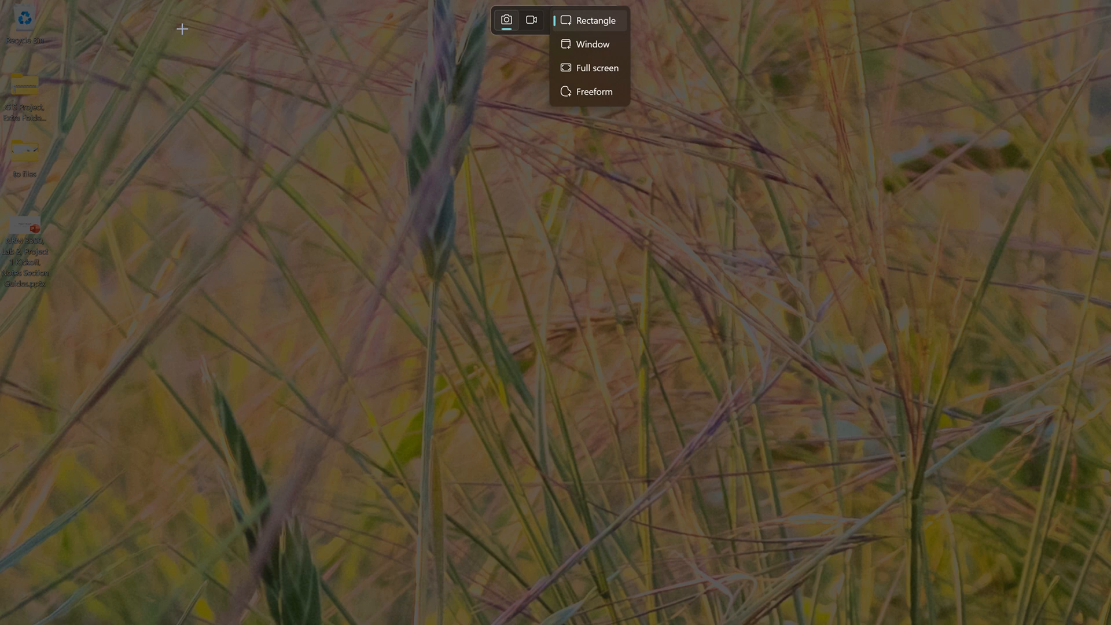
{"action": "left_click_drag", "start_coordinate": [182, 28], "coordinate": [1035, 555]}
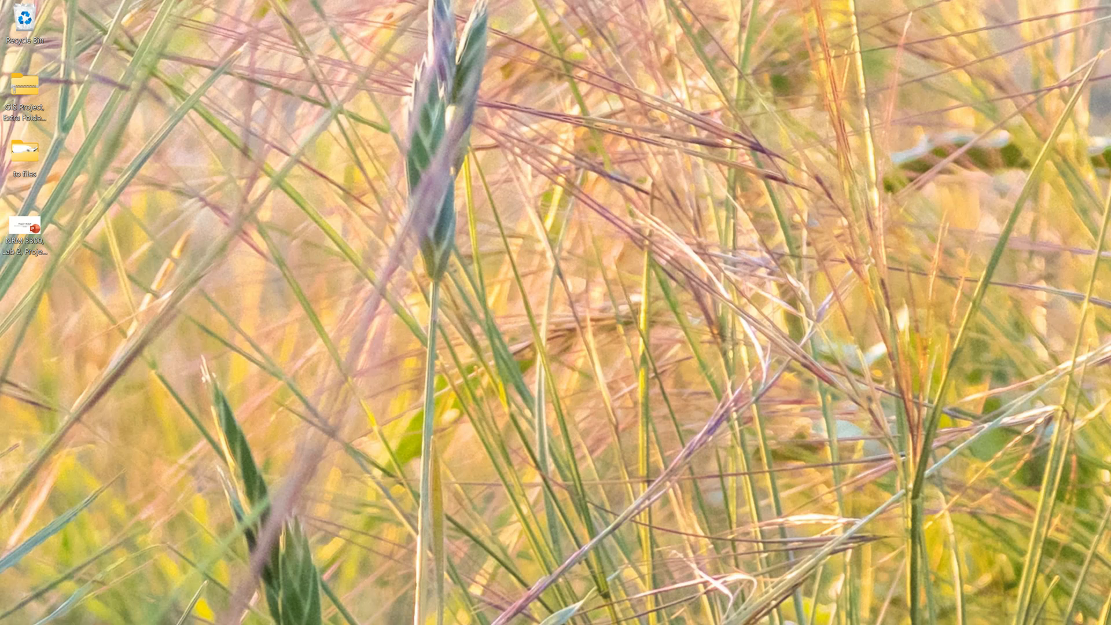
Open the Snipping Tool, take a new rectangular snip of the desktop wallpaper, and maximize the window showing it.
{"action": "mouse_move", "coordinate": [707, 620]}
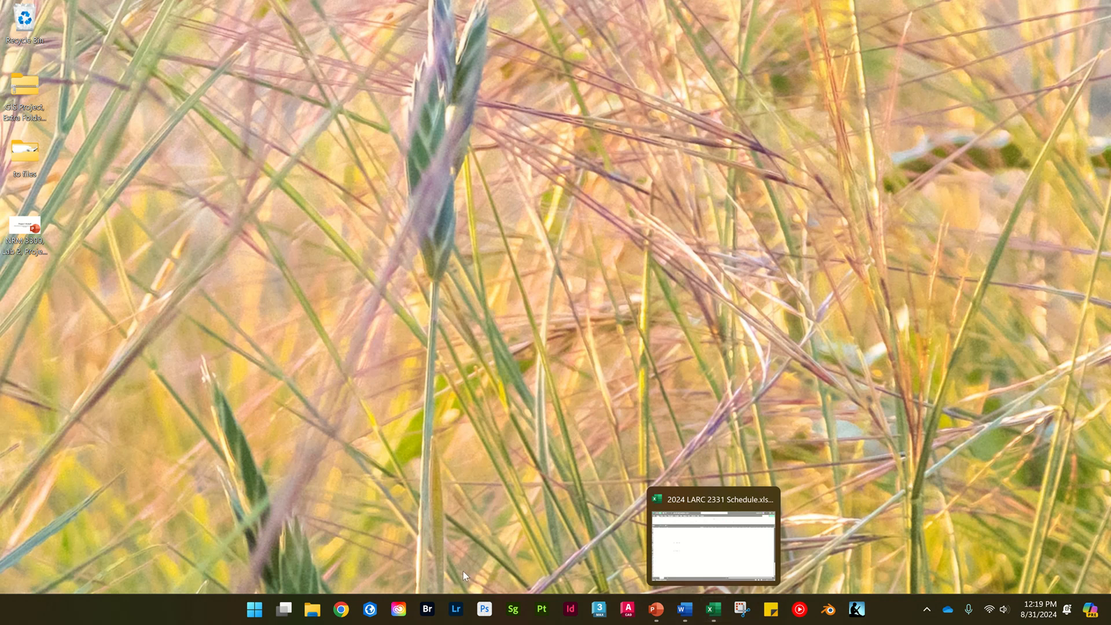
{"action": "left_click", "coordinate": [752, 608]}
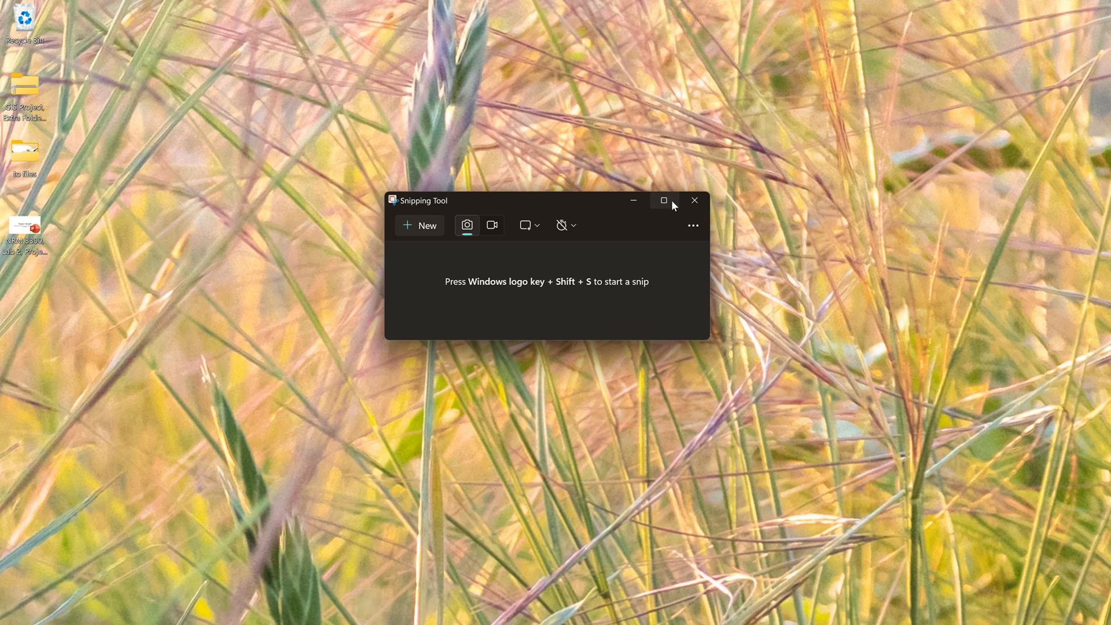
{"action": "mouse_move", "coordinate": [659, 199]}
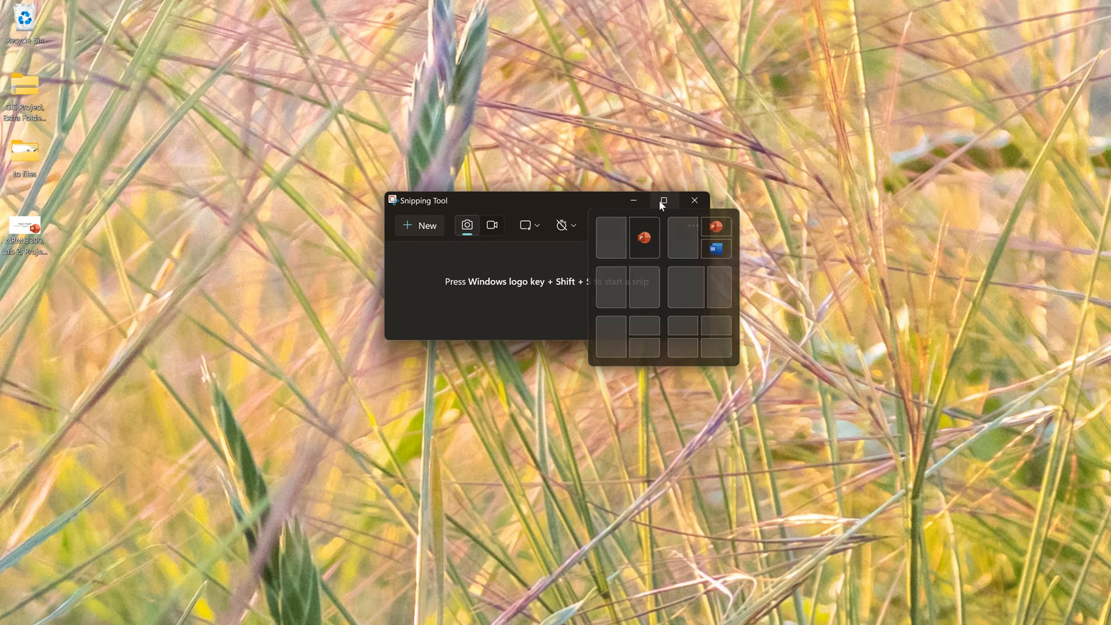
{"action": "left_click", "coordinate": [421, 224]}
{"action": "left_click_drag", "start_coordinate": [266, 113], "coordinate": [926, 573]}
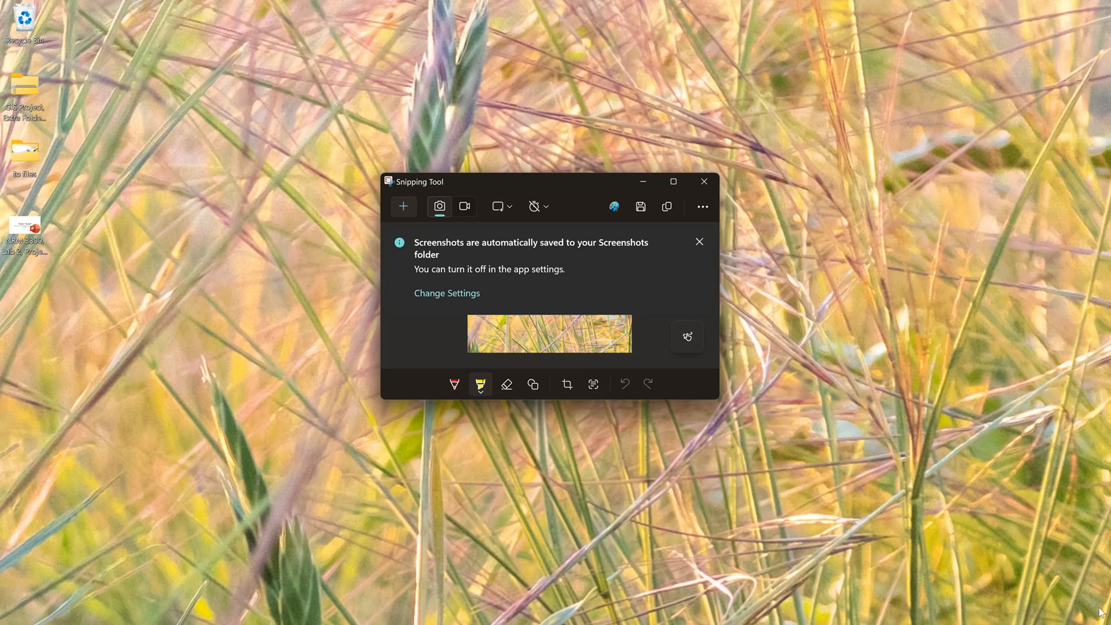
{"action": "mouse_move", "coordinate": [1052, 599]}
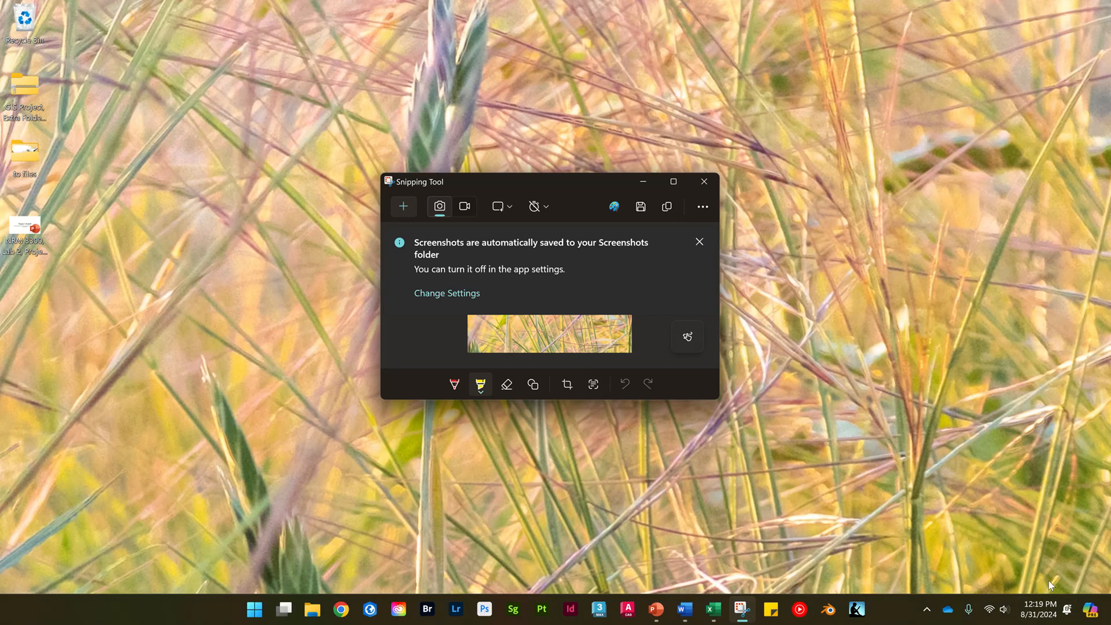
{"action": "left_click", "coordinate": [671, 184]}
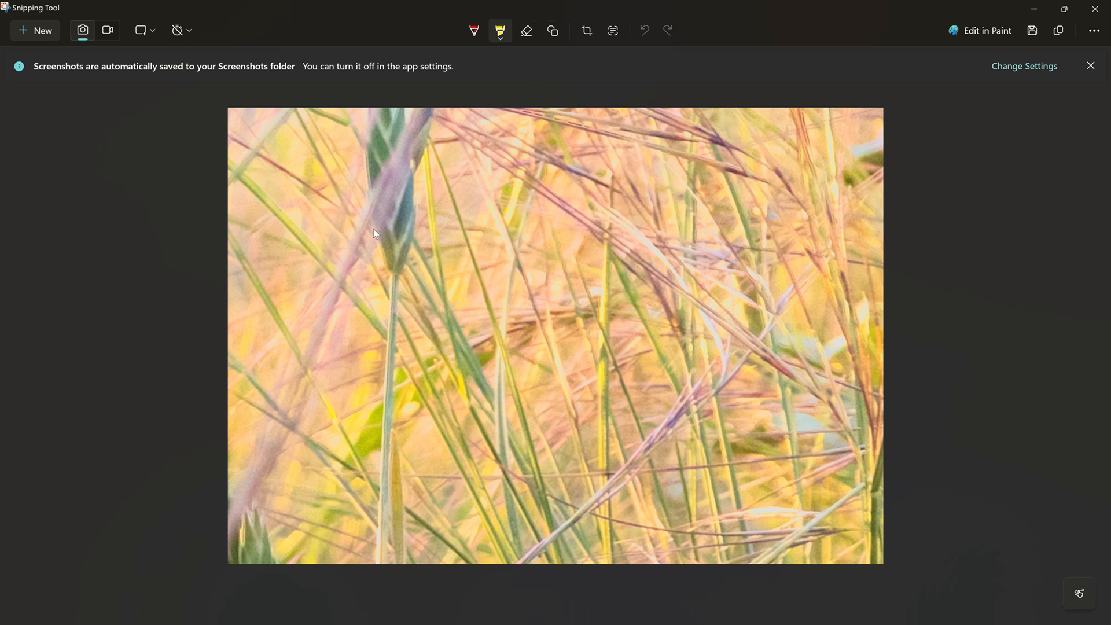
Review the Snipping Tool's settings for snipping, screen recording, shortcuts and appearance, and close the app.
{"action": "left_click", "coordinate": [549, 35]}
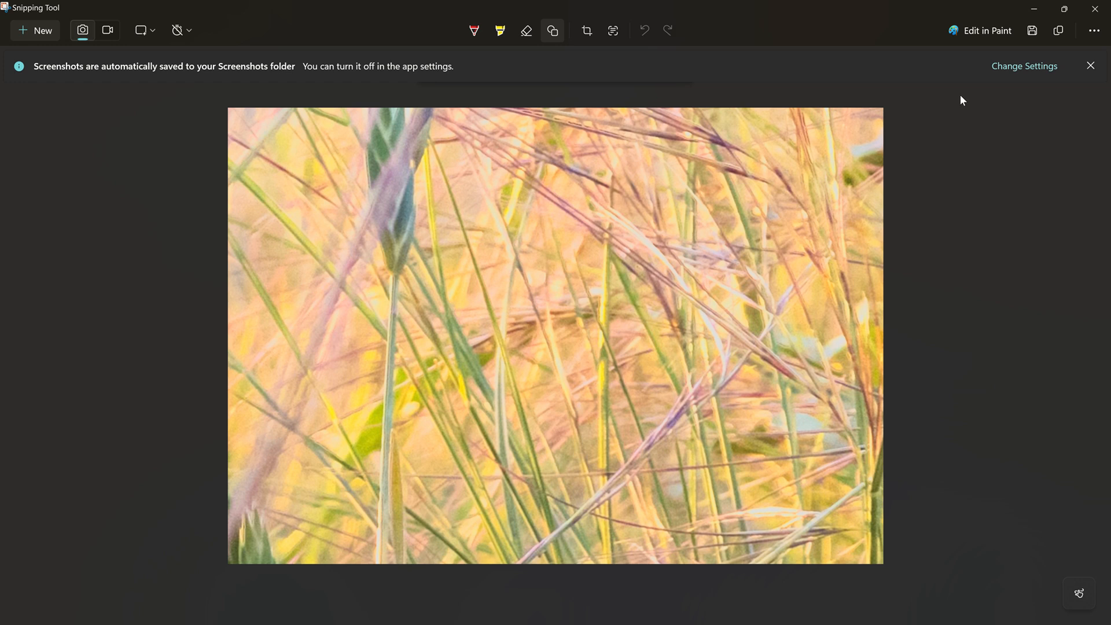
{"action": "left_click", "coordinate": [1098, 32]}
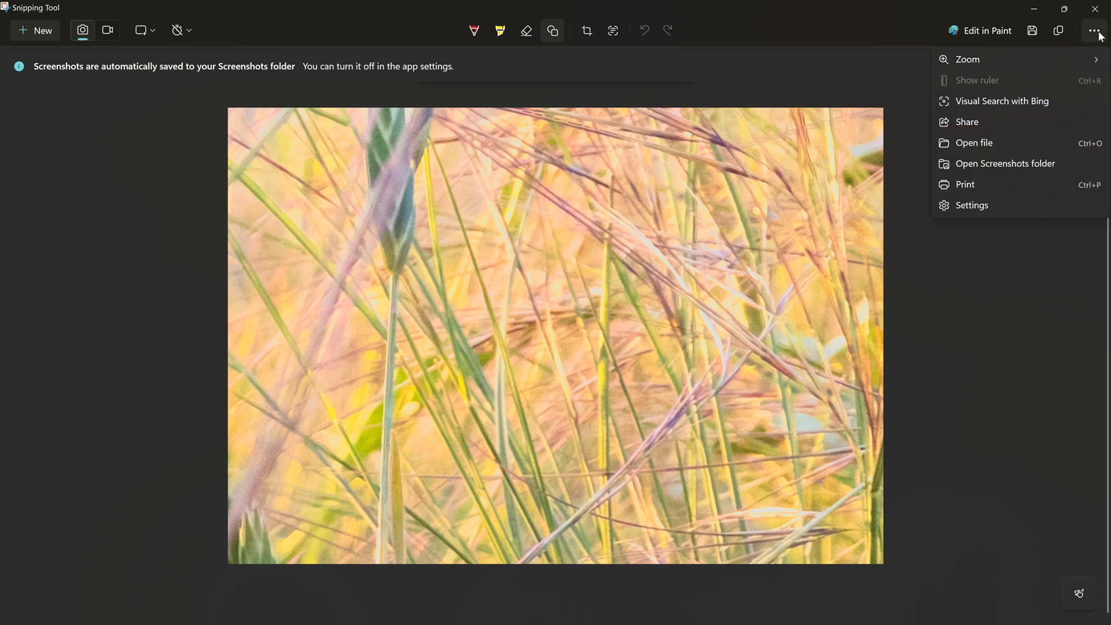
{"action": "left_click", "coordinate": [984, 205]}
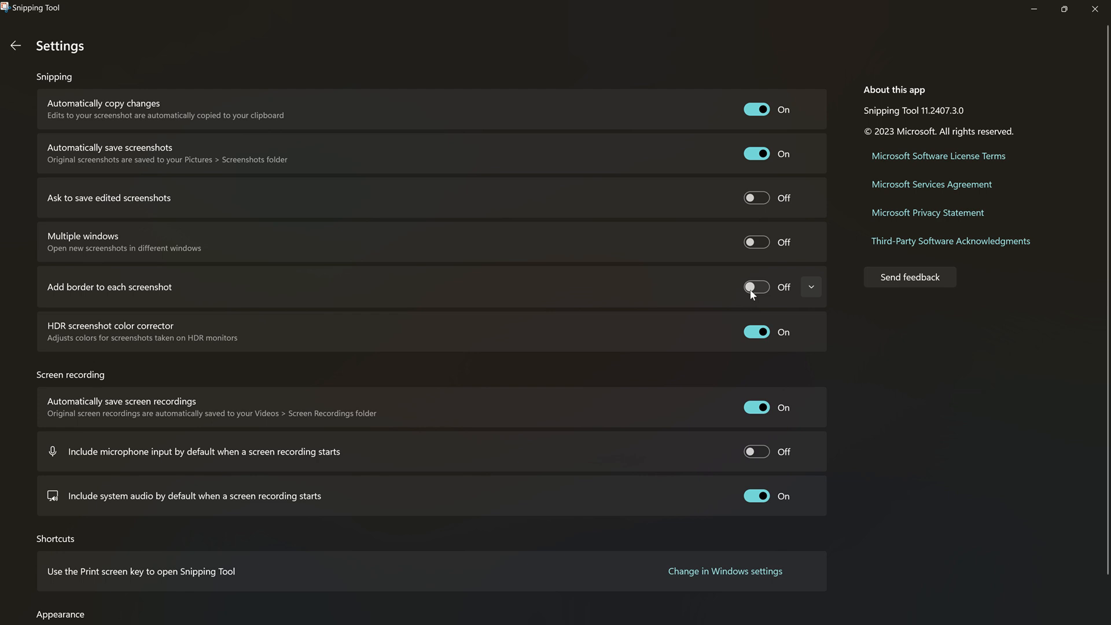
{"action": "scroll", "coordinate": [753, 294], "scroll_direction": "down", "scroll_amount": 2}
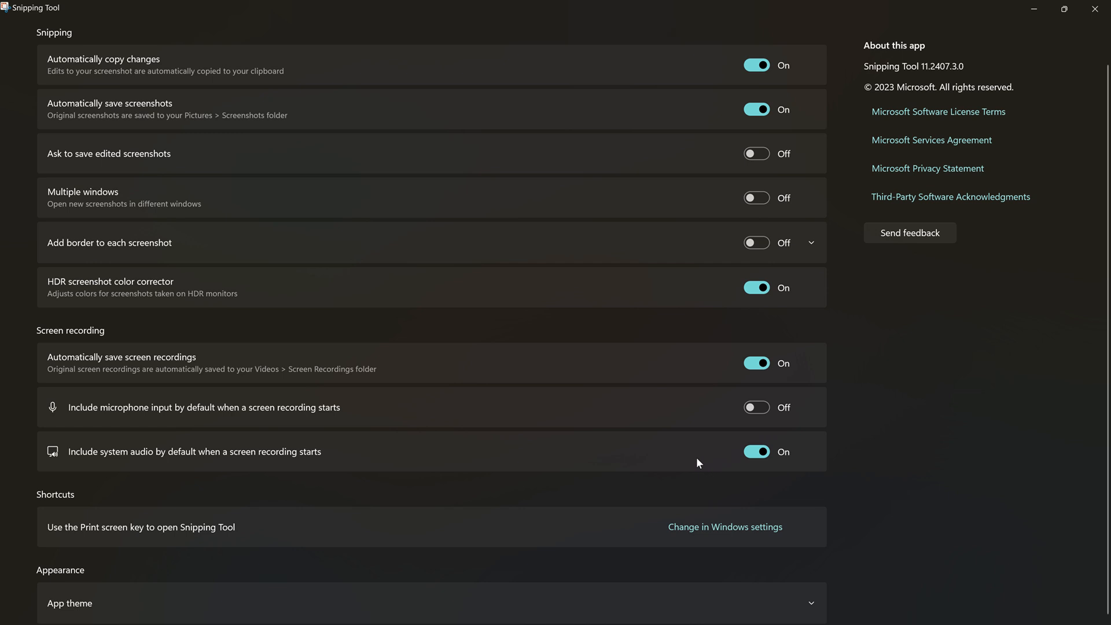
{"action": "left_click", "coordinate": [1101, 10]}
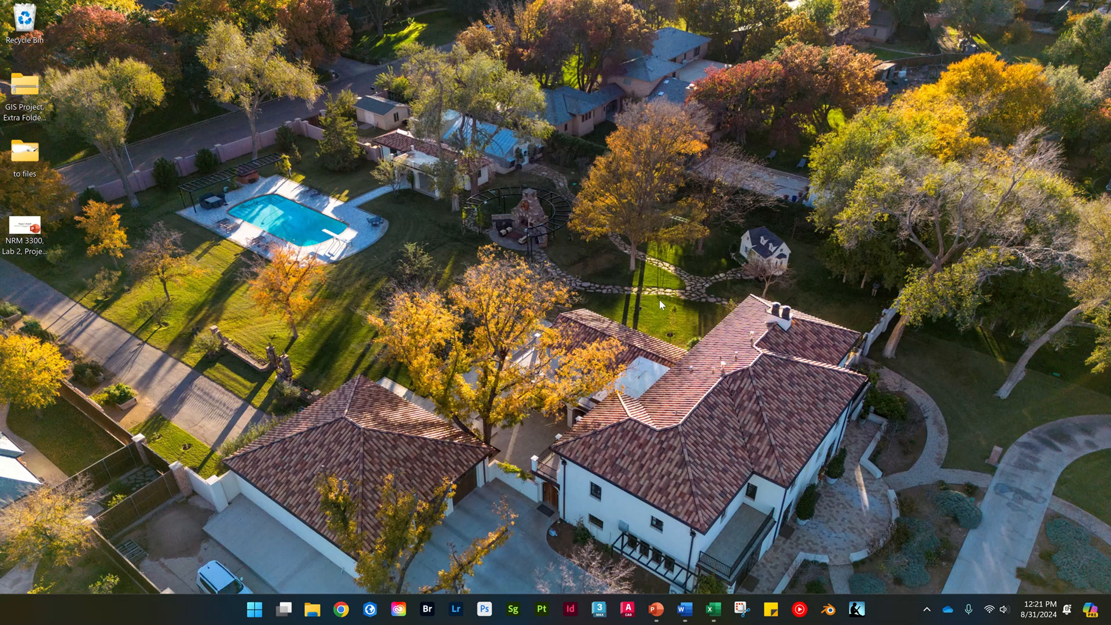
Start ArcGIS Pro, look over its start page with new and recent projects, and close it.
{"action": "left_click", "coordinate": [370, 609]}
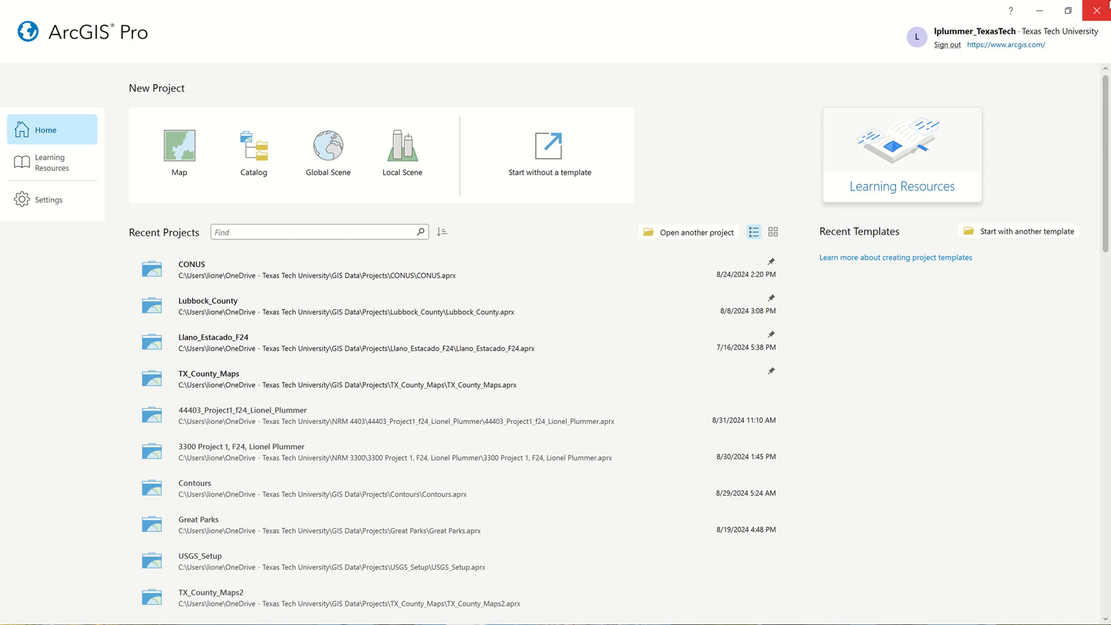
{"action": "left_click", "coordinate": [1097, 8]}
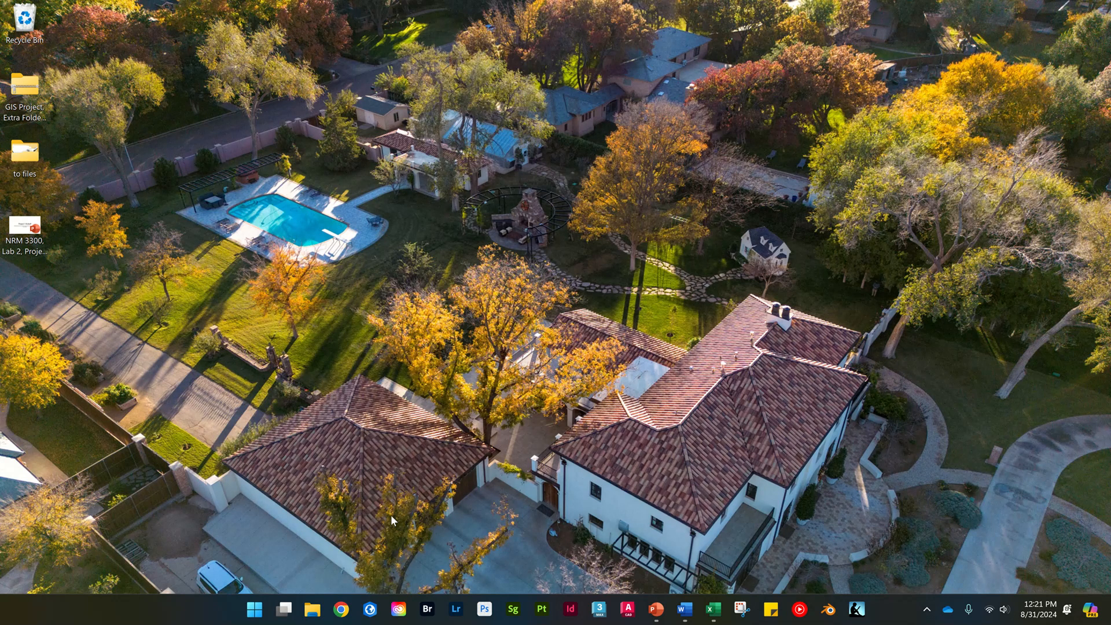
Open the NRM 4403 folder in File Explorer, check the sync status inside the 44403_Project1_f24 project folder, and return to NRM 4403.
{"action": "left_click", "coordinate": [313, 609]}
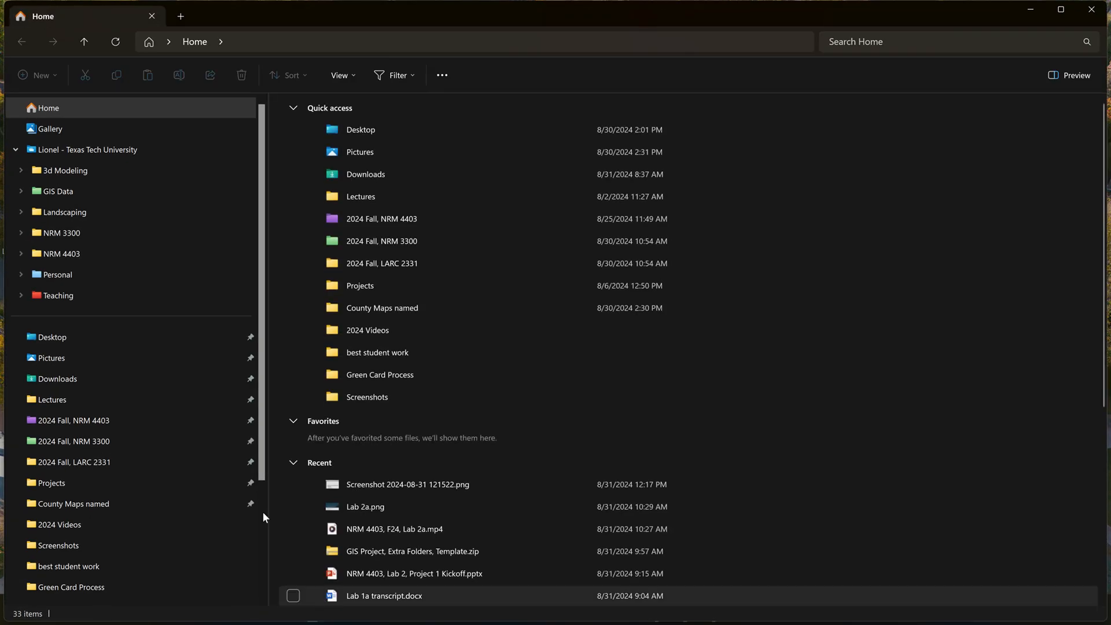
{"action": "left_click", "coordinate": [131, 249]}
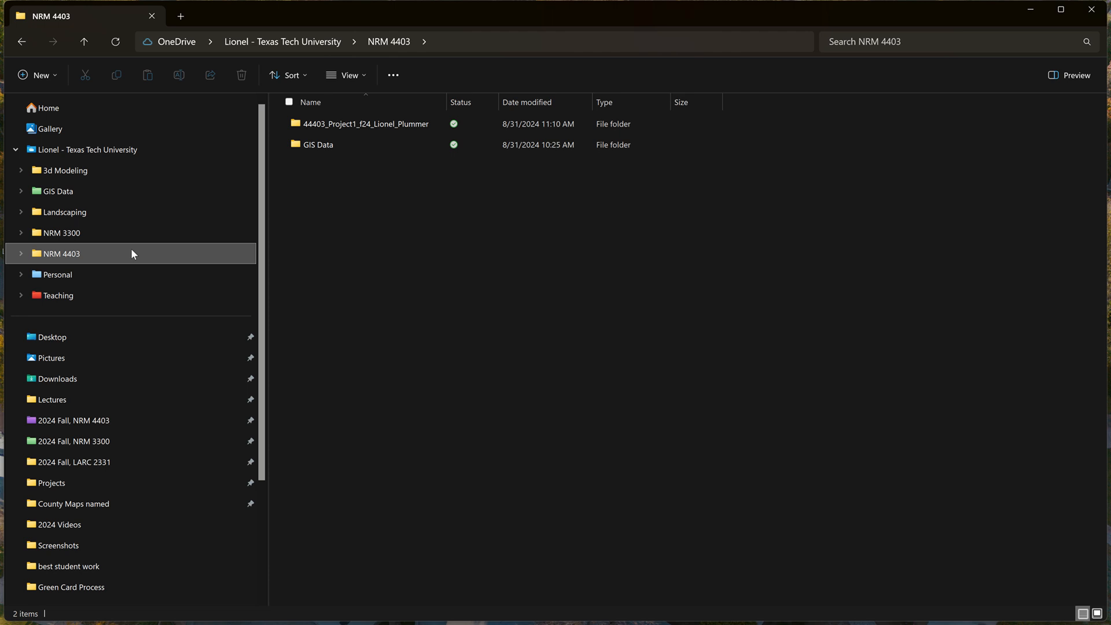
{"action": "double_click", "coordinate": [350, 121]}
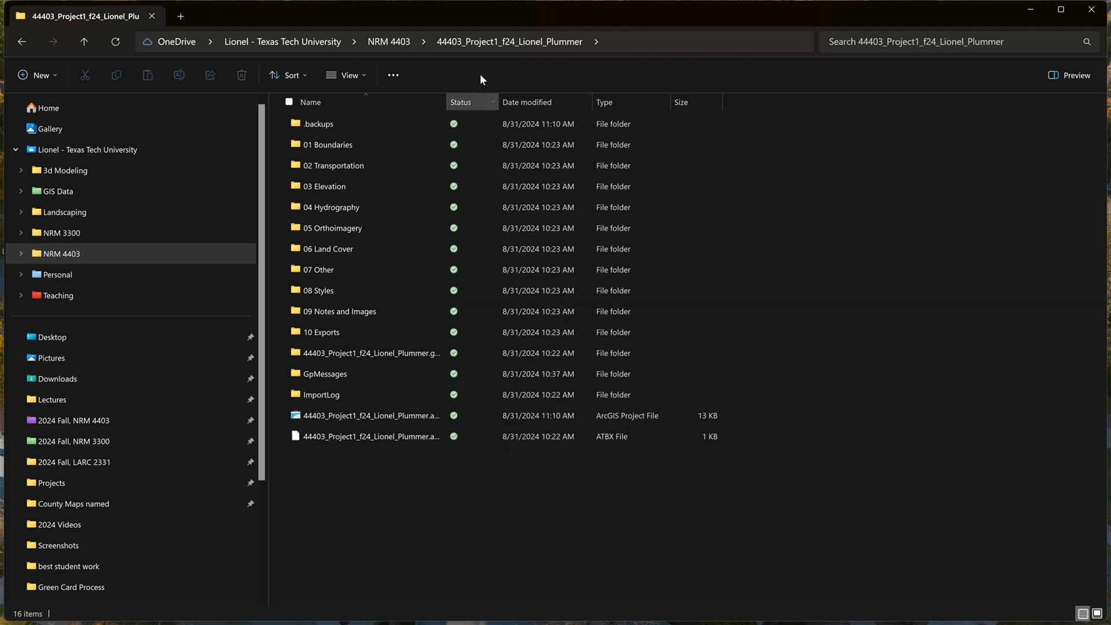
{"action": "left_click", "coordinate": [387, 42]}
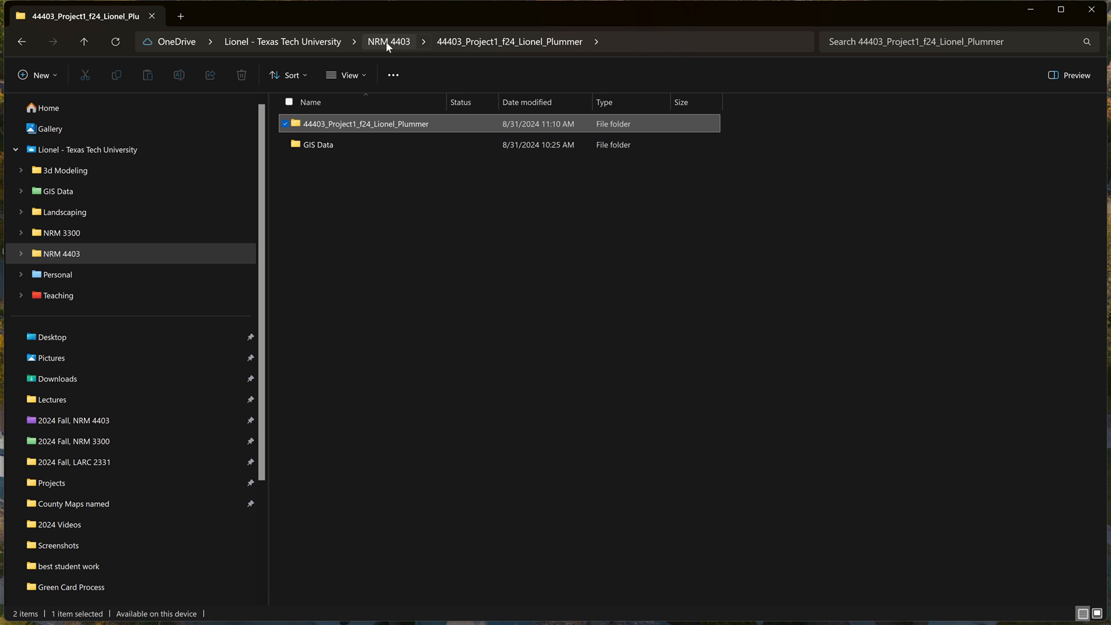
Set the 44403_Project1_f24 project folder to always be kept on this device.
{"action": "right_click", "coordinate": [294, 127]}
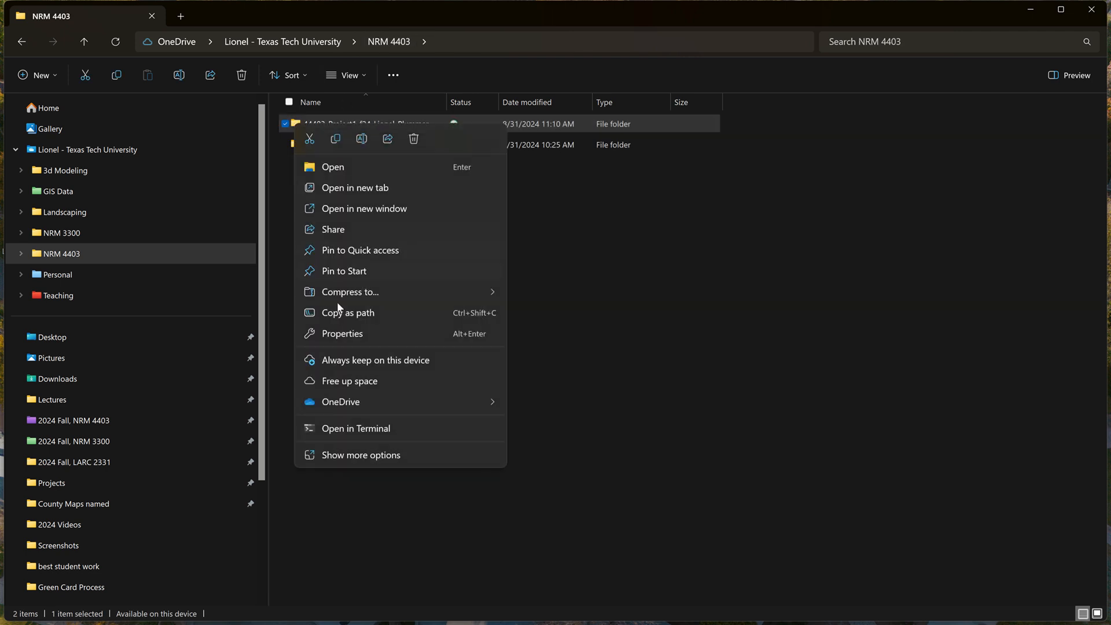
{"action": "left_click", "coordinate": [361, 359]}
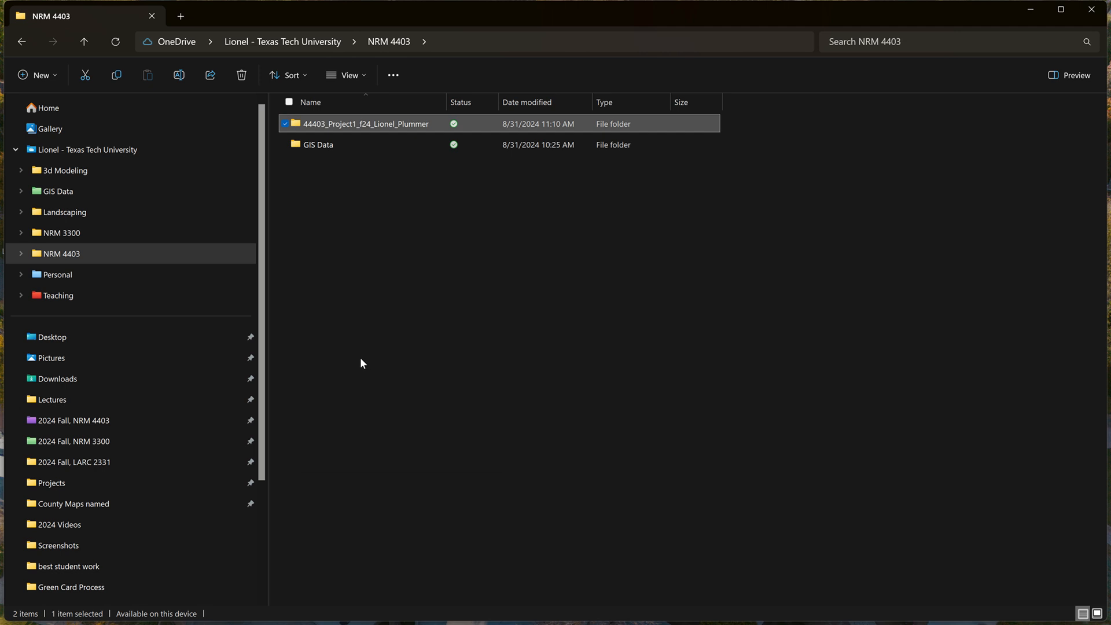
{"action": "left_click", "coordinate": [303, 124]}
{"action": "left_click", "coordinate": [308, 199]}
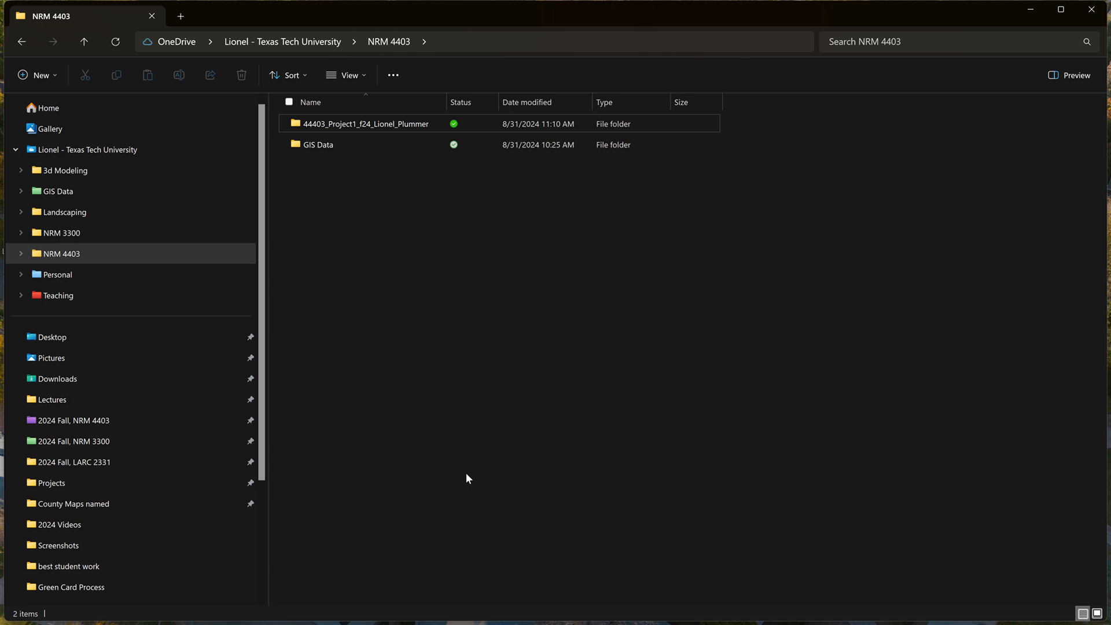
Open the ArcGIS project file stored in the 44403_Project1_f24 project folder.
{"action": "double_click", "coordinate": [305, 119]}
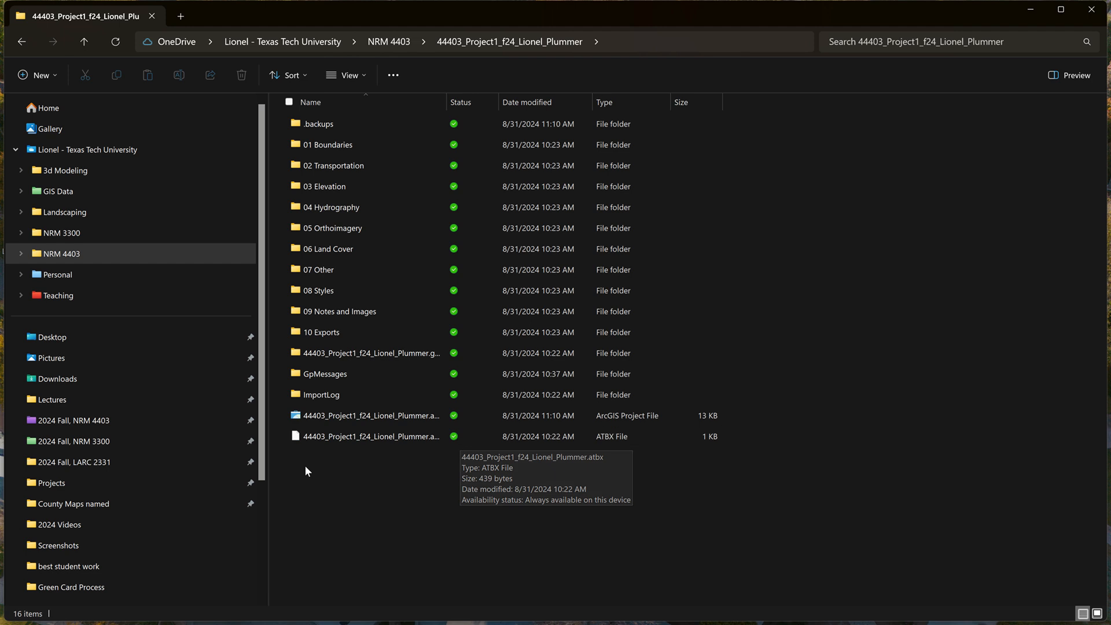
{"action": "left_click", "coordinate": [302, 420]}
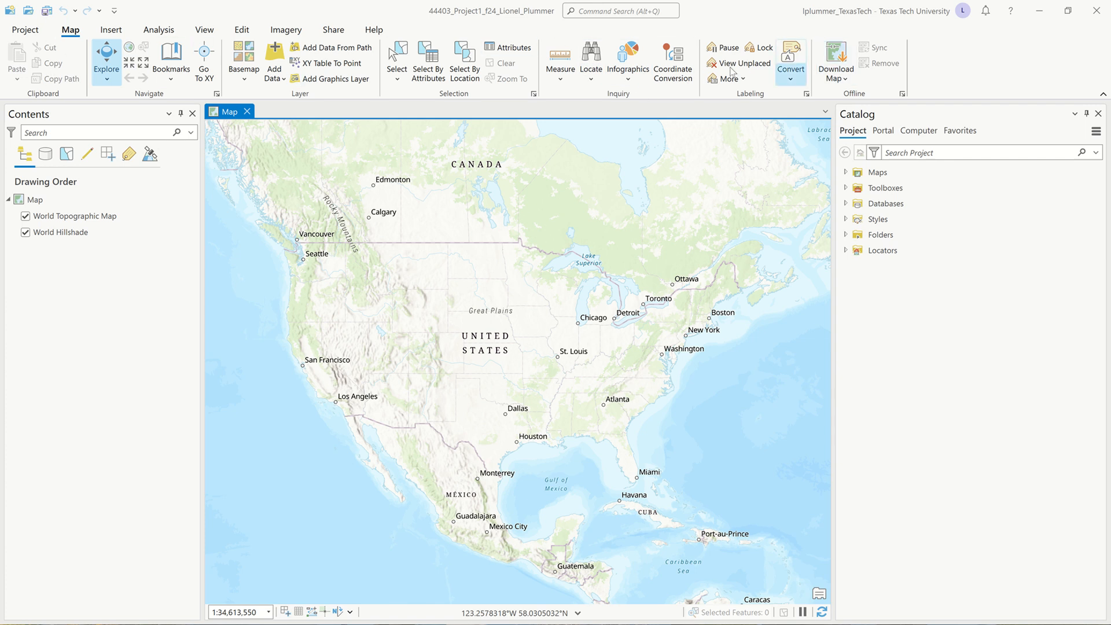
Examine the Insert and Analysis commands available for the map project.
{"action": "left_click", "coordinate": [107, 32]}
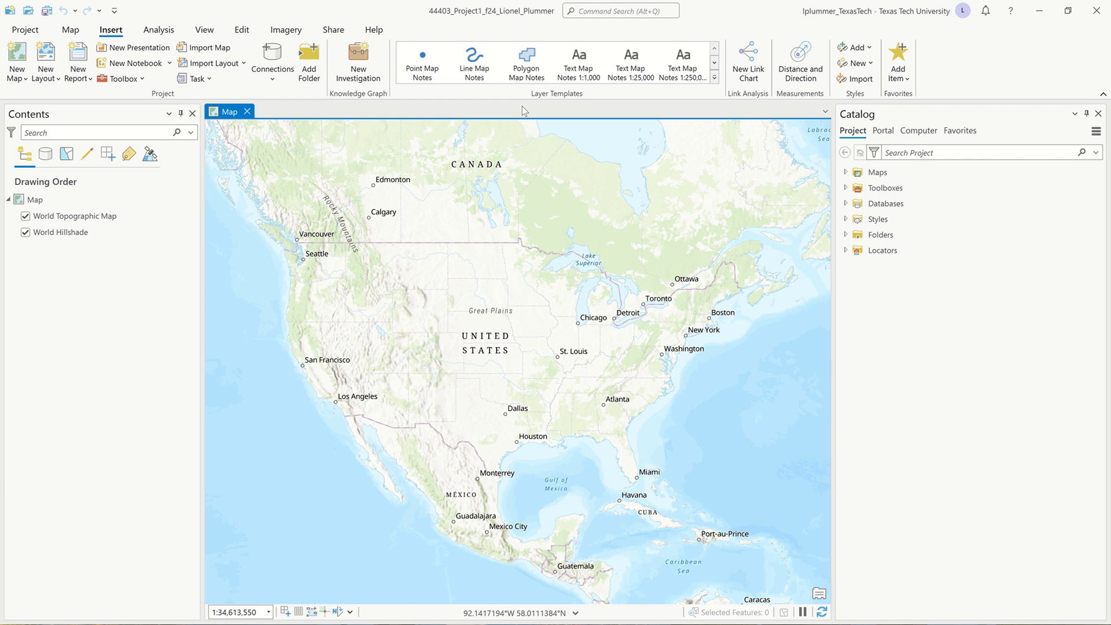
{"action": "left_click", "coordinate": [160, 30]}
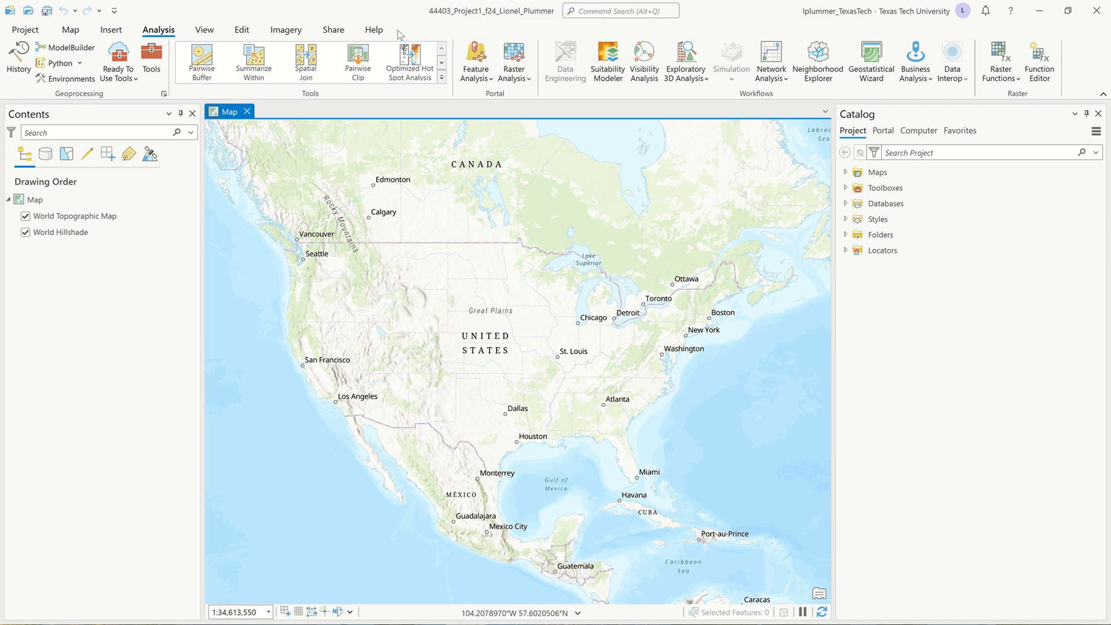
Switch to the Lab 2b Outline document in Word and examine its Insert and Layout commands.
{"action": "key", "text": "alt+Tab"}
{"action": "key", "text": "alt+Tab"}
{"action": "key", "text": "alt+Tab"}
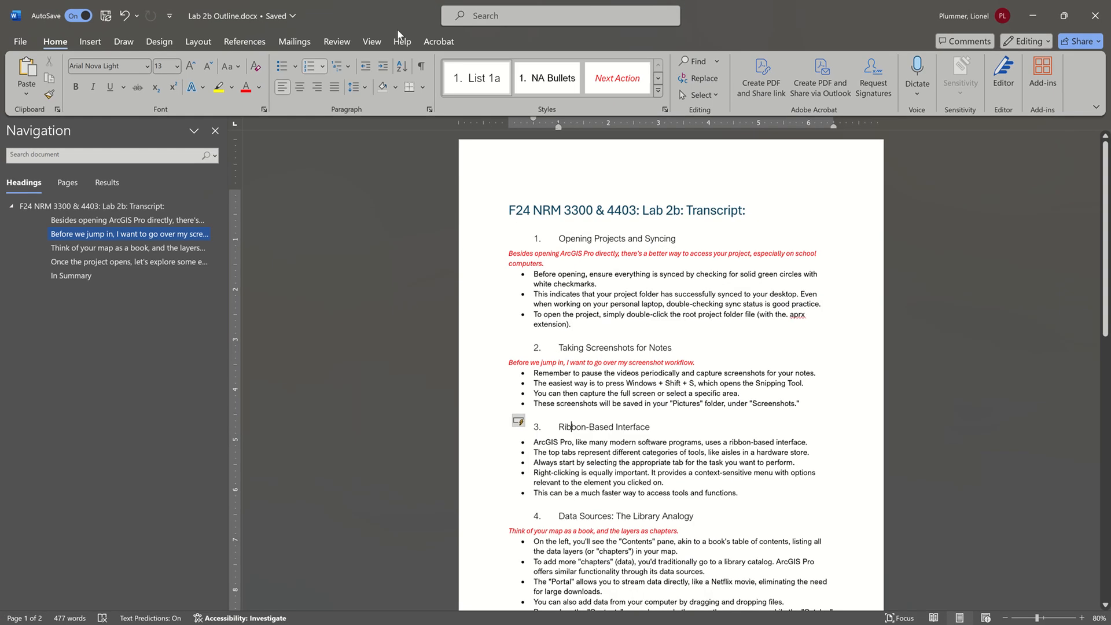
{"action": "left_click", "coordinate": [91, 41]}
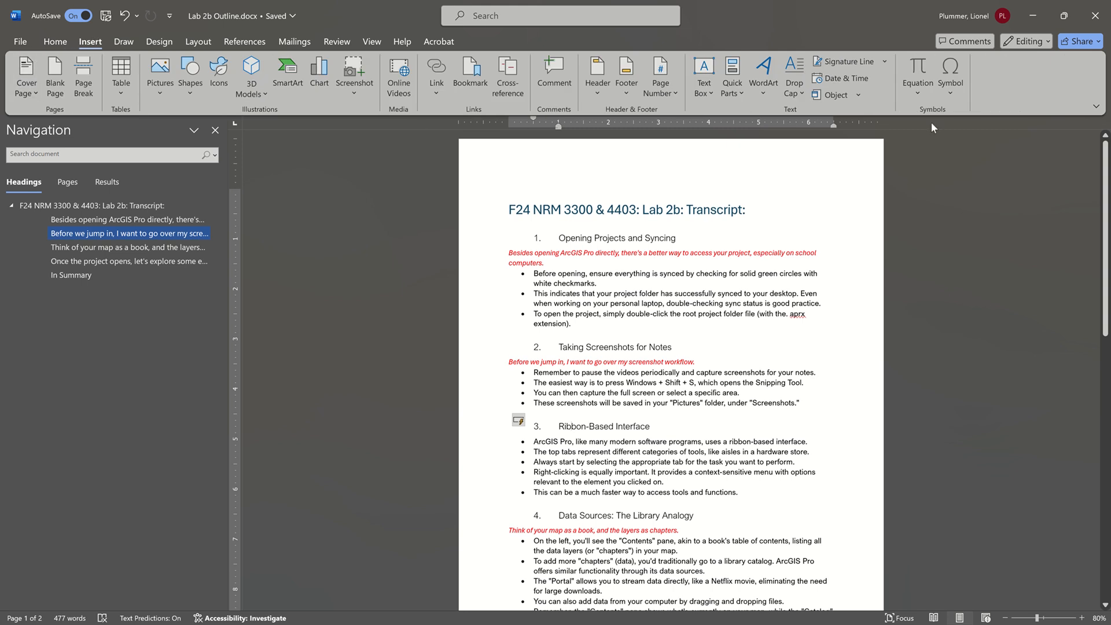
{"action": "left_click", "coordinate": [206, 43]}
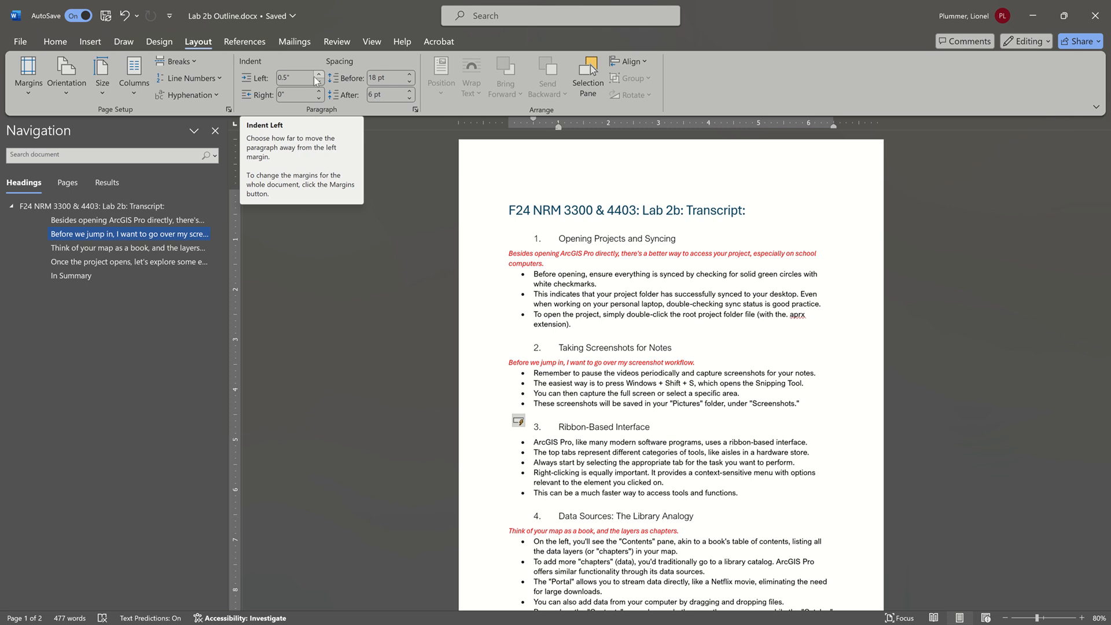
Switch to the Project 1 Kickoff presentation in PowerPoint and view its Record commands.
{"action": "key", "text": "alt+Tab"}
{"action": "key", "text": "alt+Tab"}
{"action": "key", "text": "alt+Tab"}
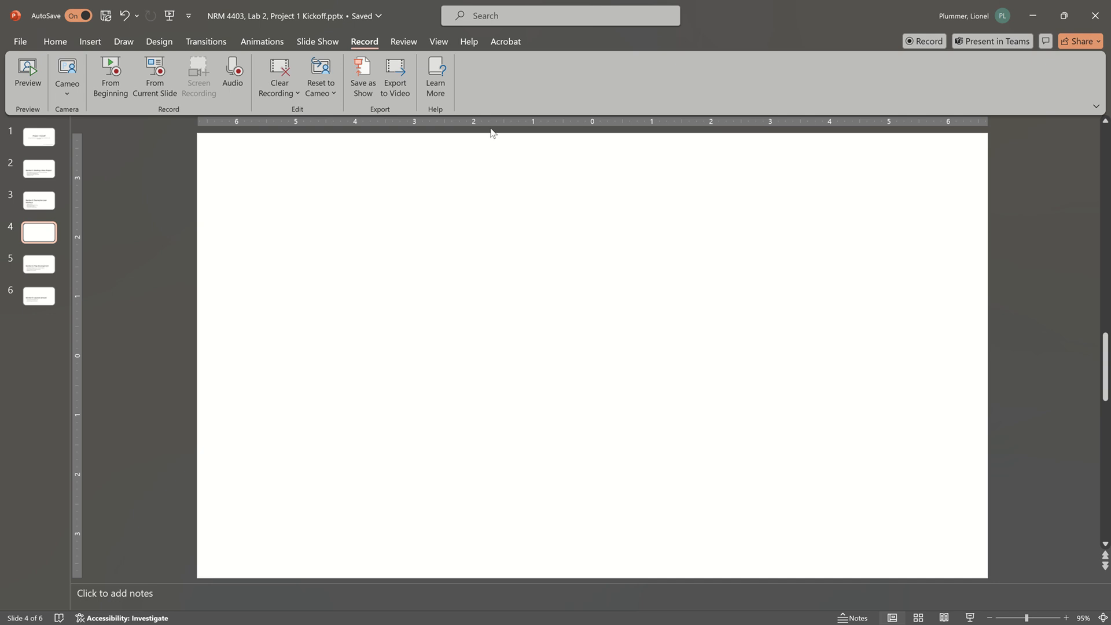
Switch to the 2024 LARC 2331 Schedule workbook in Excel and examine its View and Draw commands.
{"action": "key", "text": "alt+Tab"}
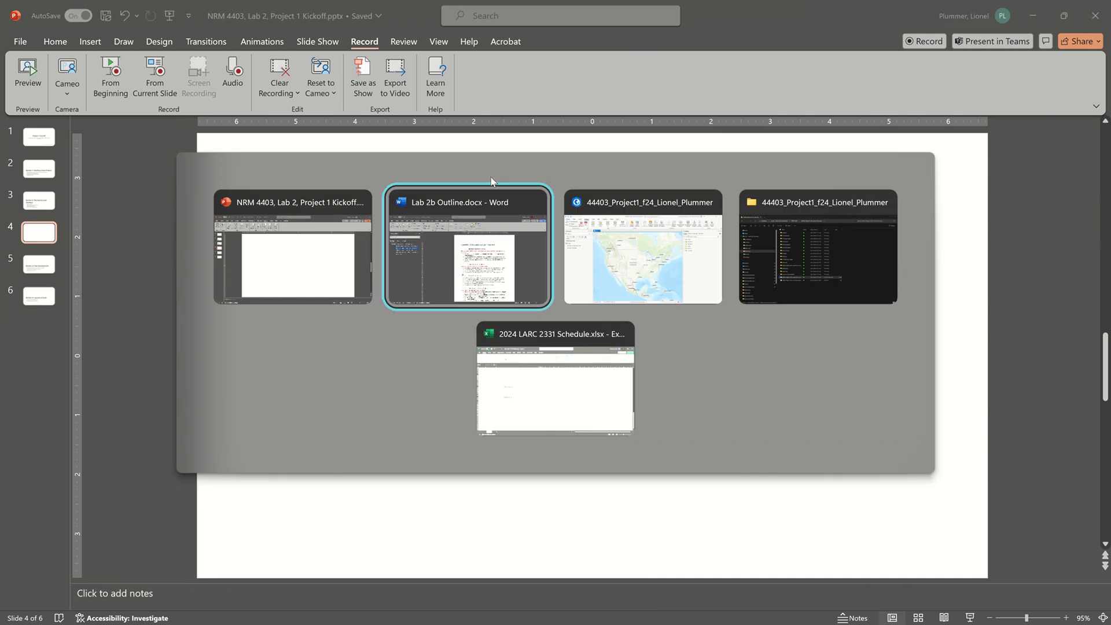
{"action": "key", "text": "alt+Tab"}
{"action": "key", "text": "alt+Tab"}
{"action": "key", "text": "alt+Tab"}
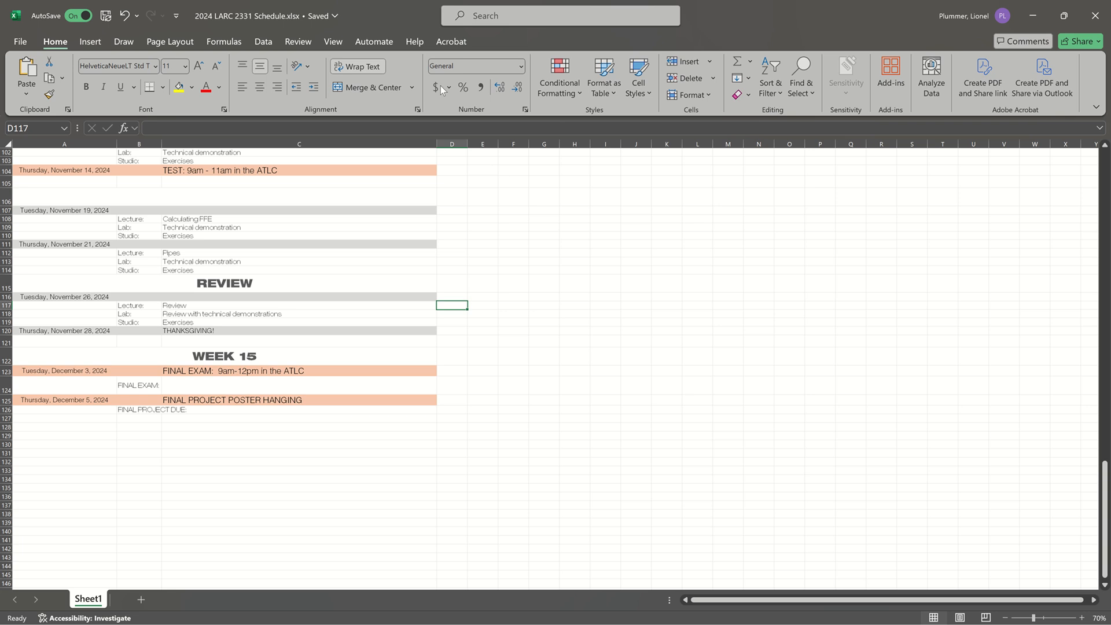
{"action": "left_click", "coordinate": [334, 47]}
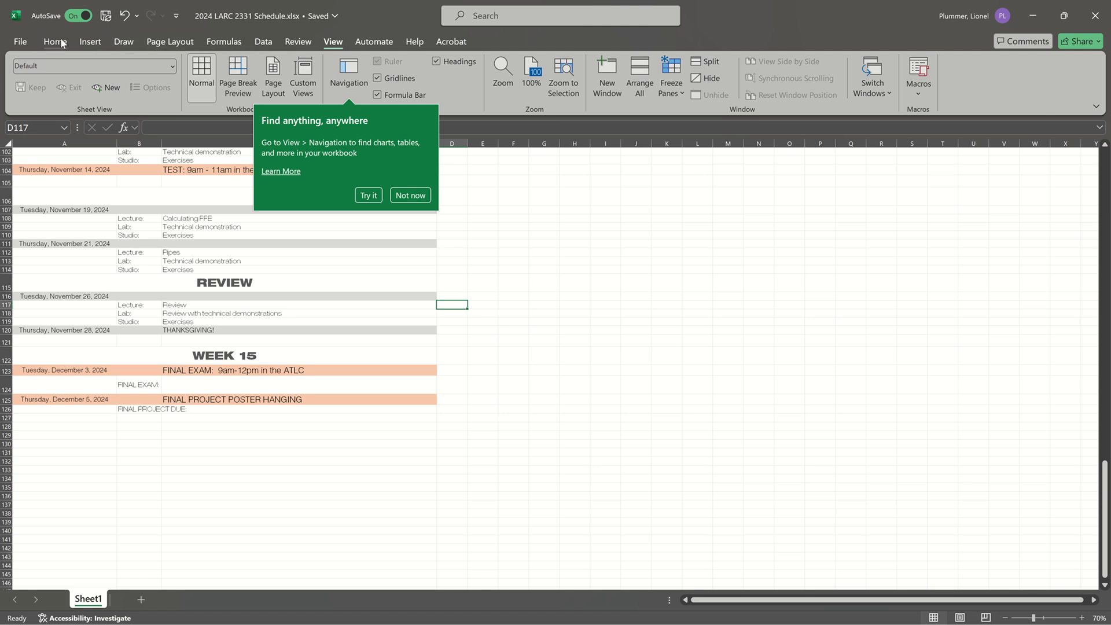
{"action": "left_click", "coordinate": [120, 43]}
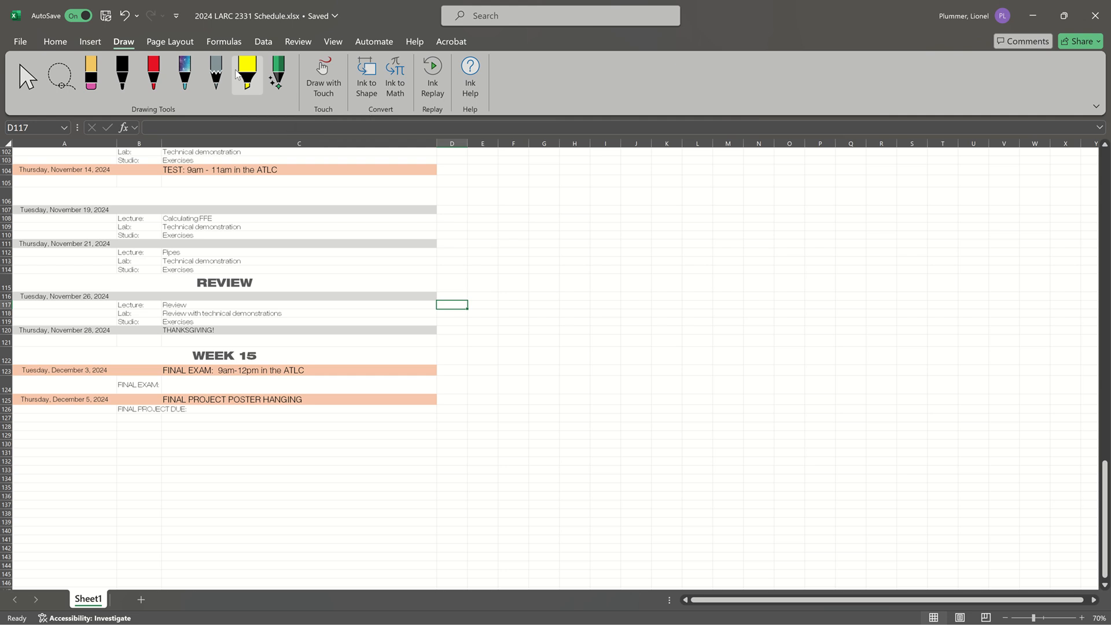
Switch back to the ArcGIS Pro project and examine its Map and View commands.
{"action": "key", "text": "alt+Tab"}
{"action": "key", "text": "alt+Tab"}
{"action": "key", "text": "alt+Tab"}
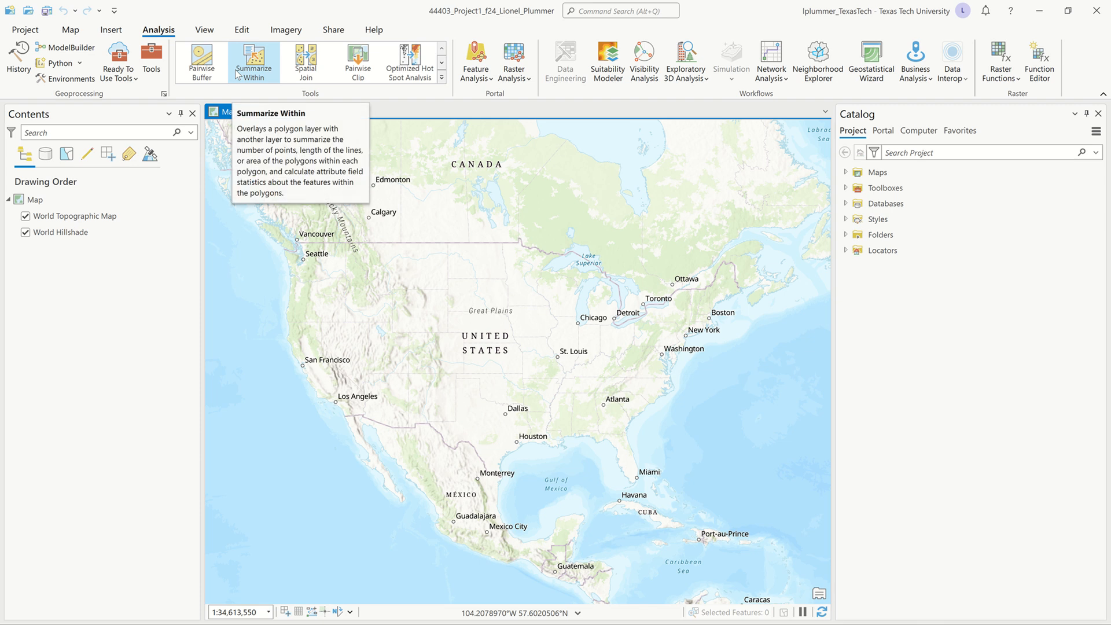
{"action": "left_click", "coordinate": [73, 34]}
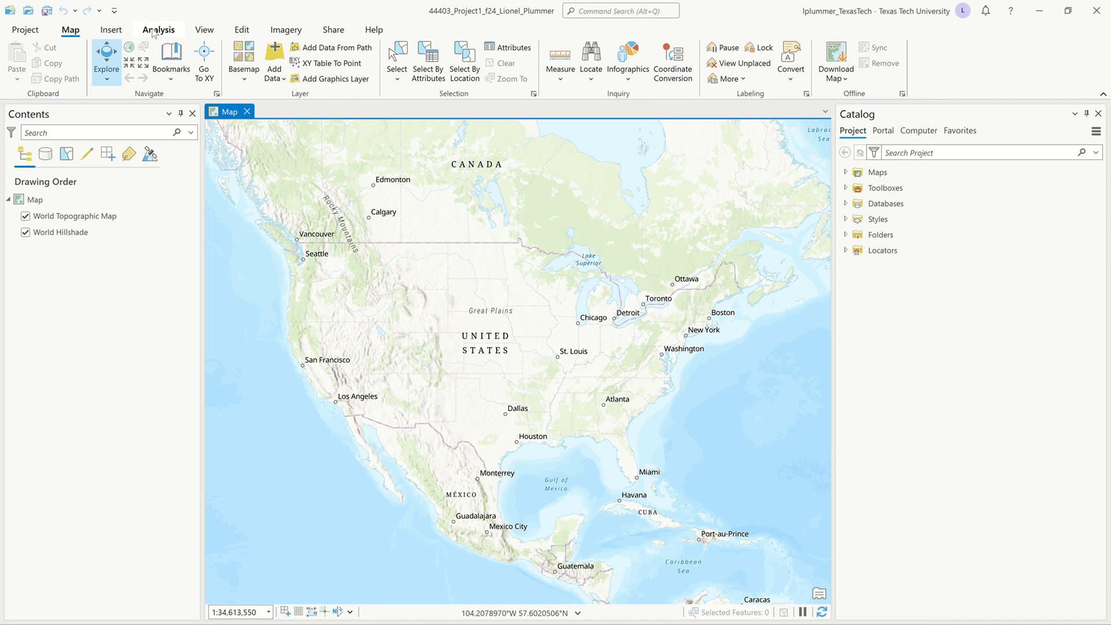
{"action": "left_click", "coordinate": [203, 32]}
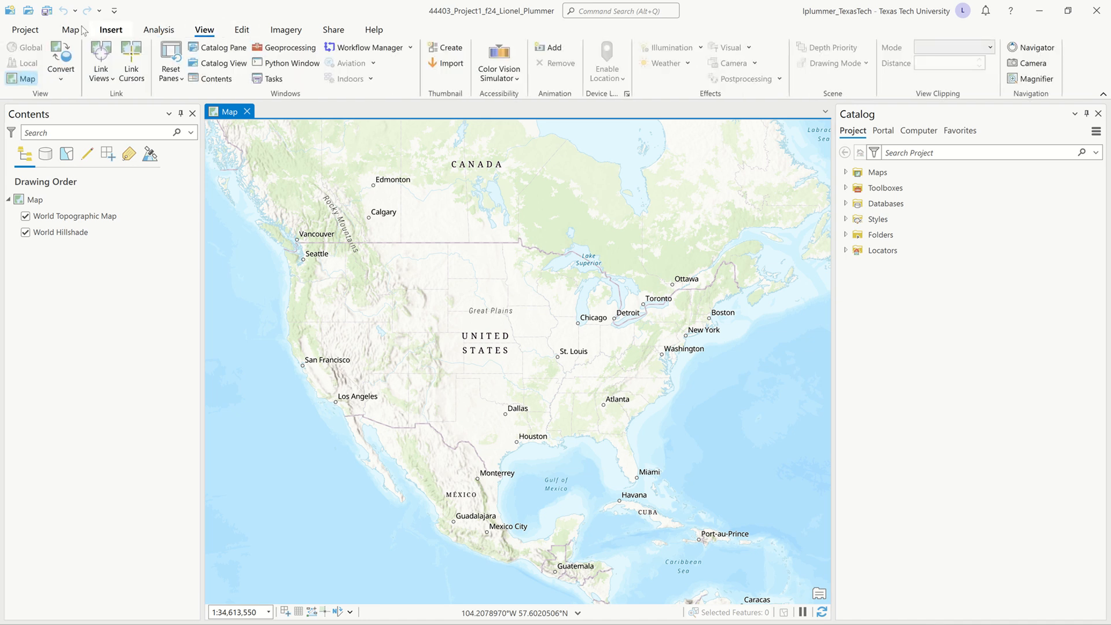
Collapse the ribbon to preview the Insert and Analysis commands temporarily, and pin it open again.
{"action": "left_click", "coordinate": [1103, 94]}
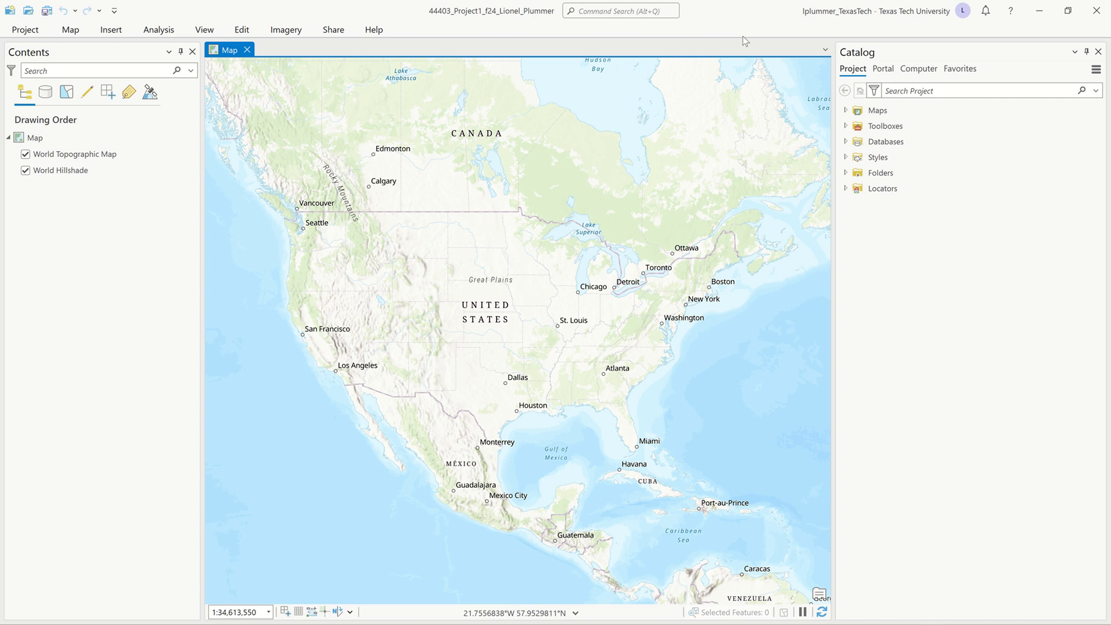
{"action": "left_click", "coordinate": [111, 30]}
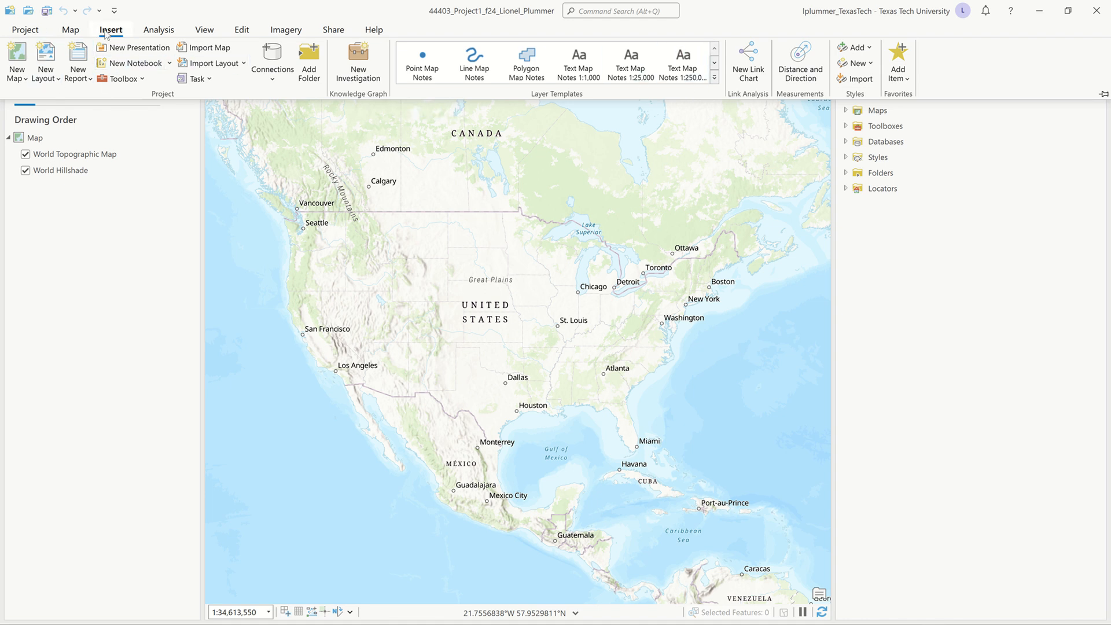
{"action": "left_click", "coordinate": [159, 30]}
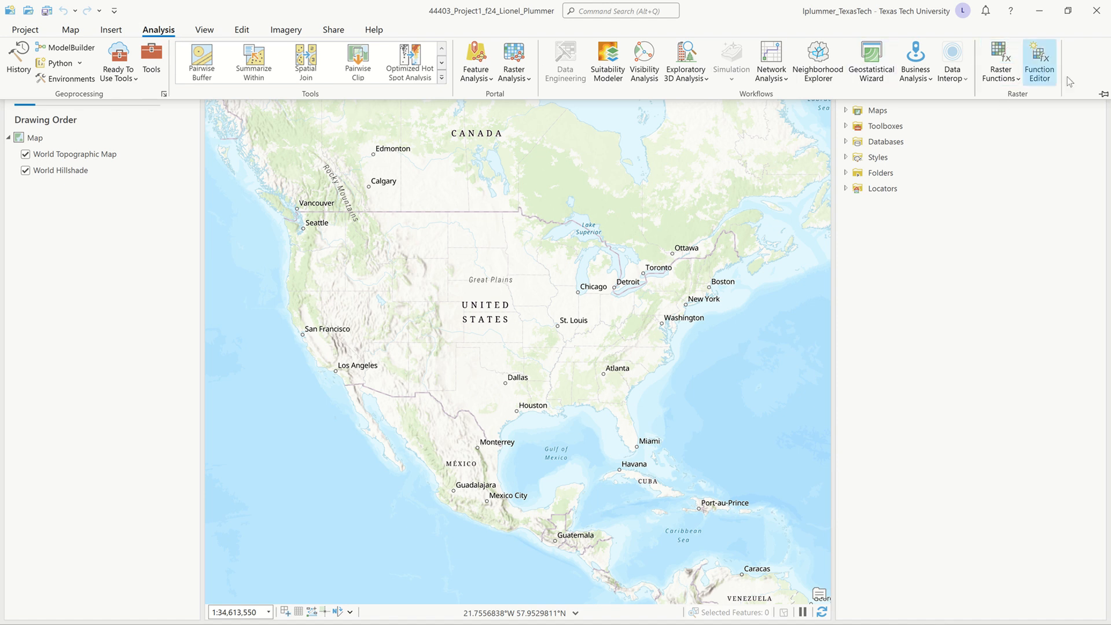
{"action": "left_click", "coordinate": [1101, 96]}
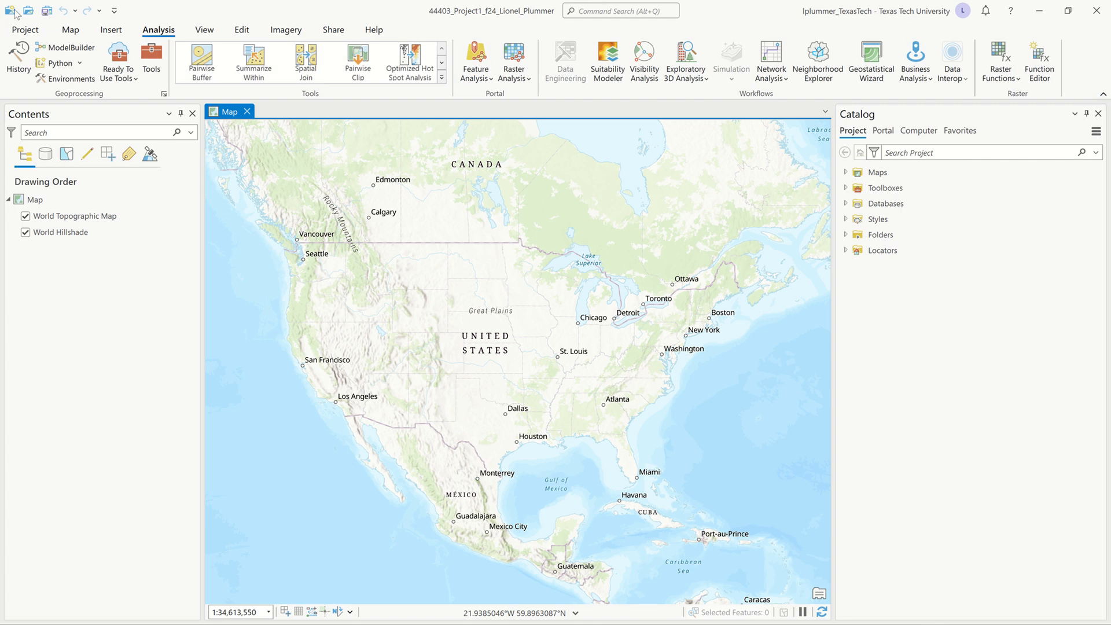
Rename the map as Llano Esctacado Base in its general properties.
{"action": "left_click", "coordinate": [66, 34]}
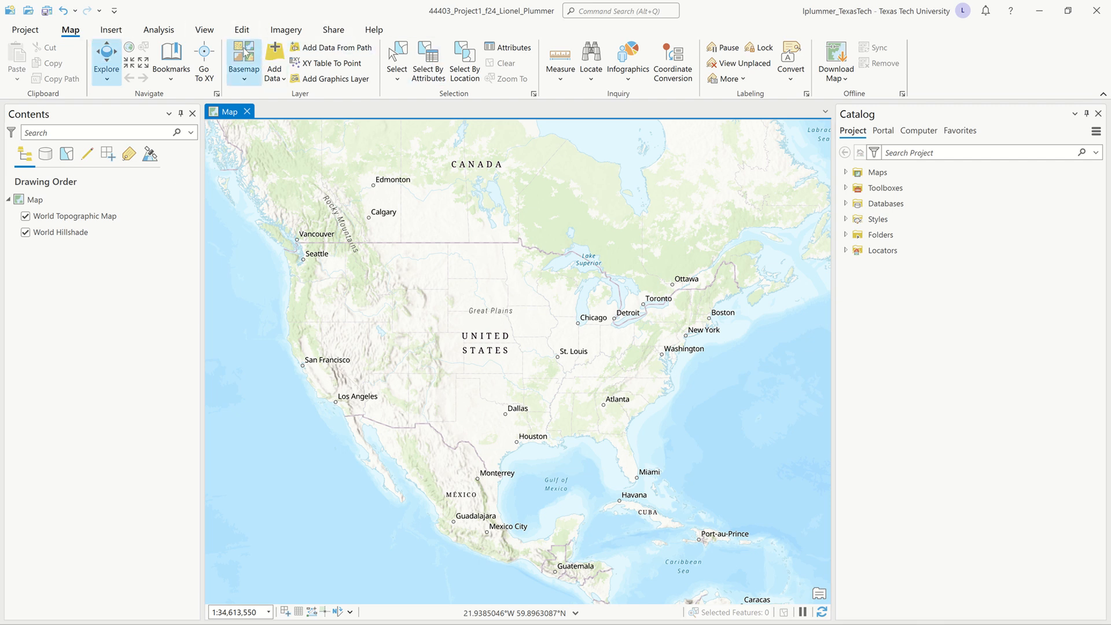
{"action": "right_click", "coordinate": [35, 201]}
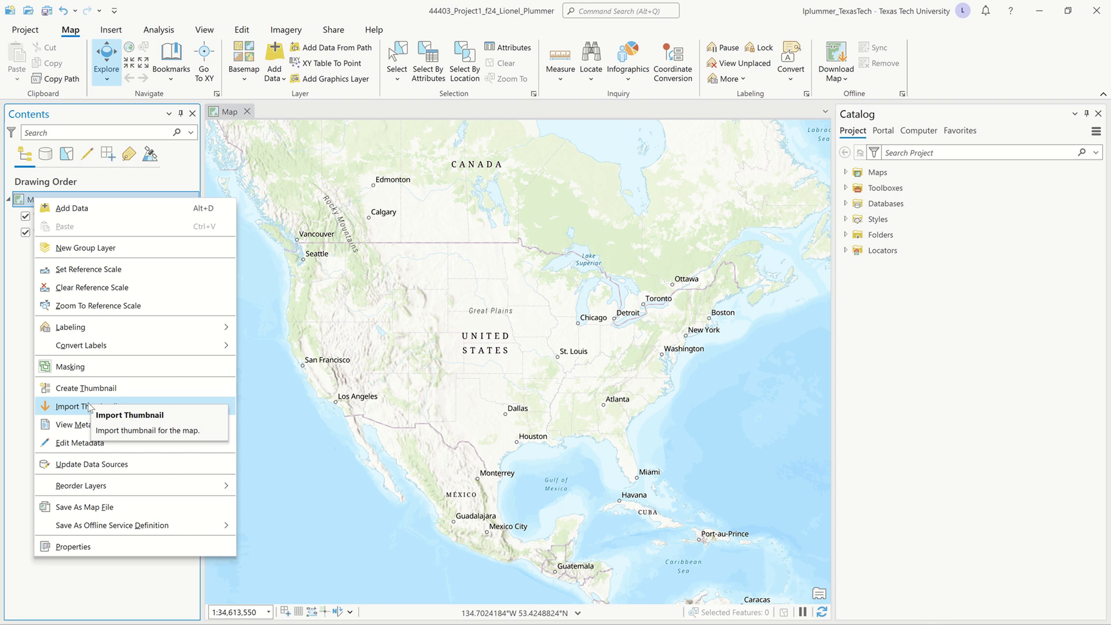
{"action": "left_click", "coordinate": [78, 544]}
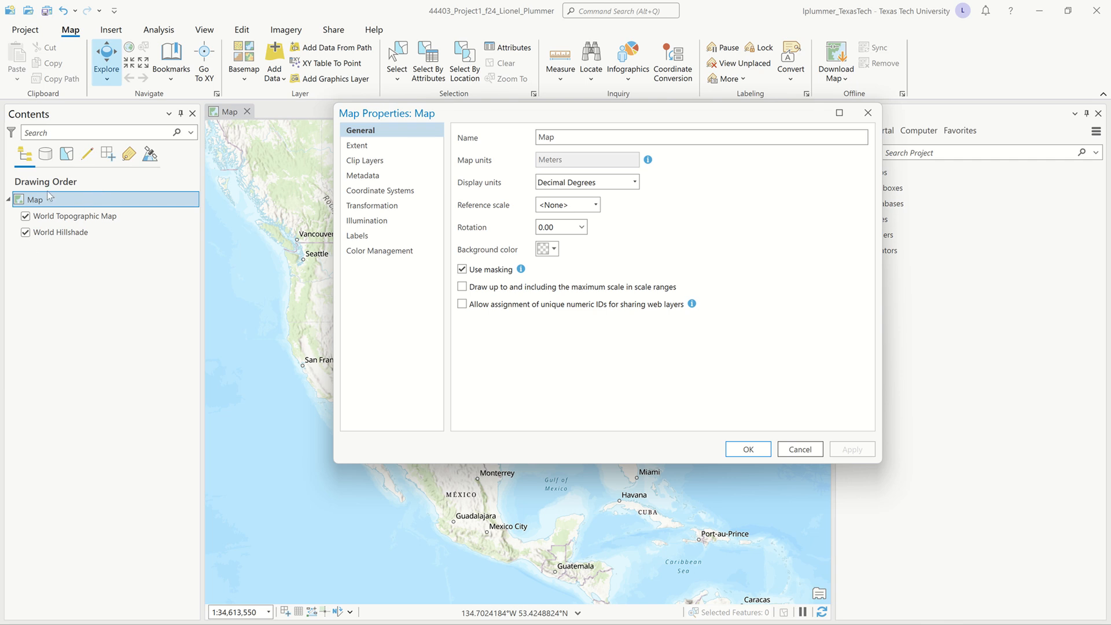
{"action": "left_click", "coordinate": [566, 140]}
{"action": "left_click_drag", "start_coordinate": [567, 139], "coordinate": [453, 137]}
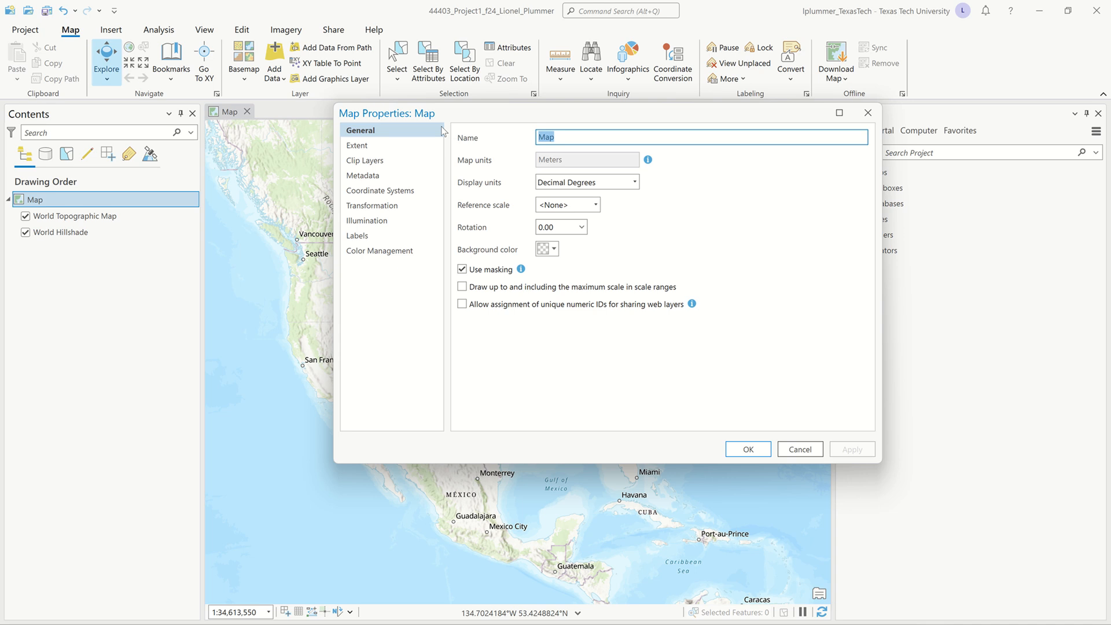
{"action": "type", "text": "Li"}
{"action": "type", "text": "ano E"}
{"action": "type", "text": "sctac"}
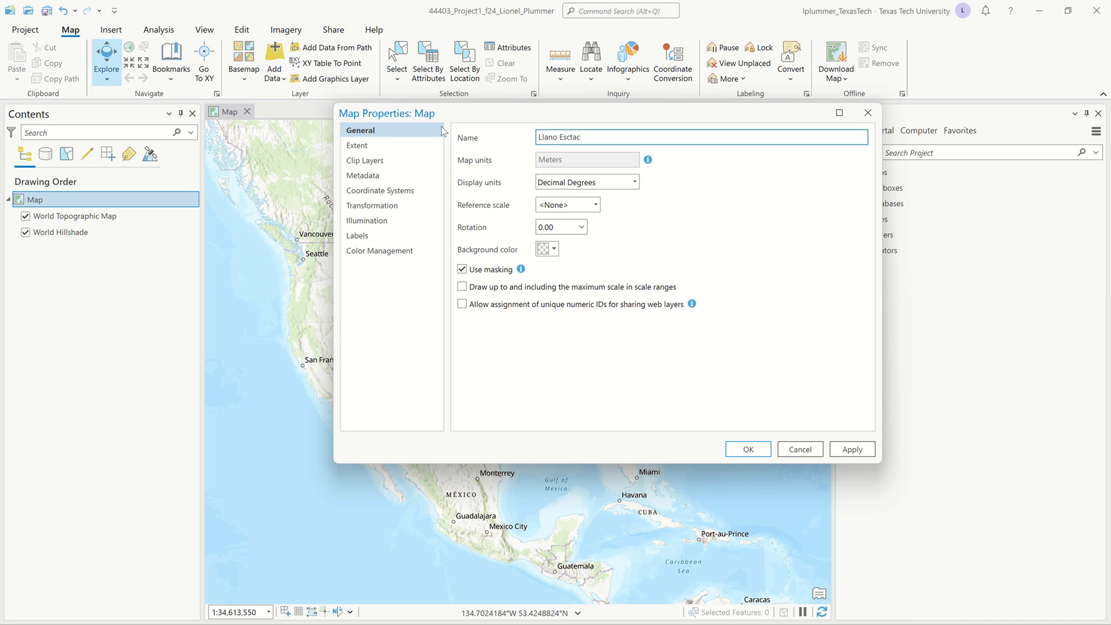
{"action": "type", "text": "ado Base"}
{"action": "left_click", "coordinate": [748, 449]}
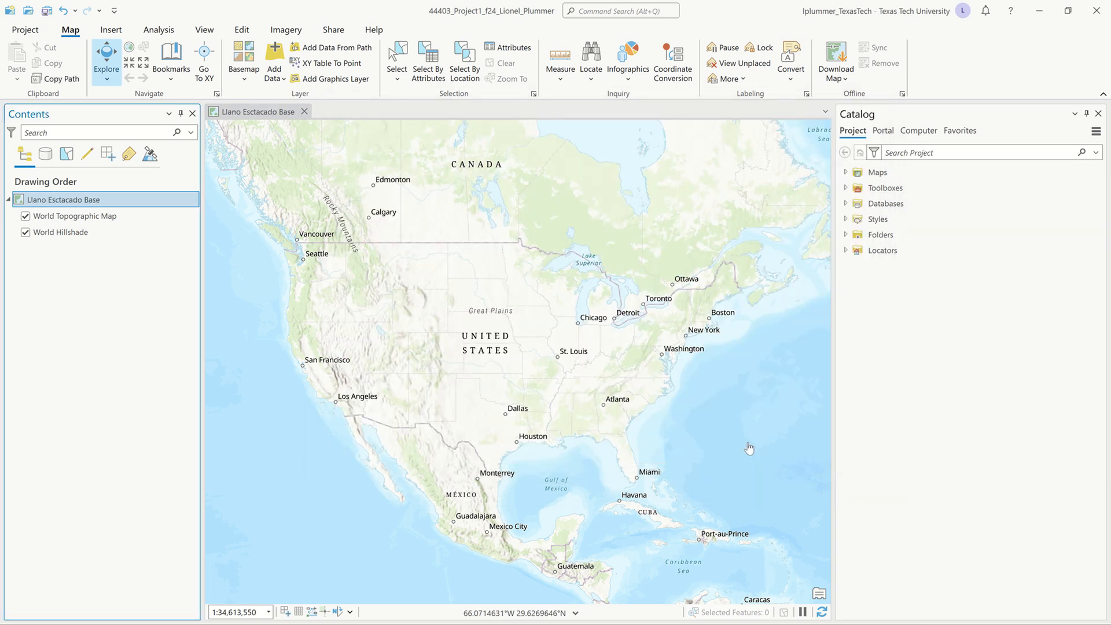
View the context commands for the World Topographic Map layer and for the project's Folders.
{"action": "right_click", "coordinate": [71, 222]}
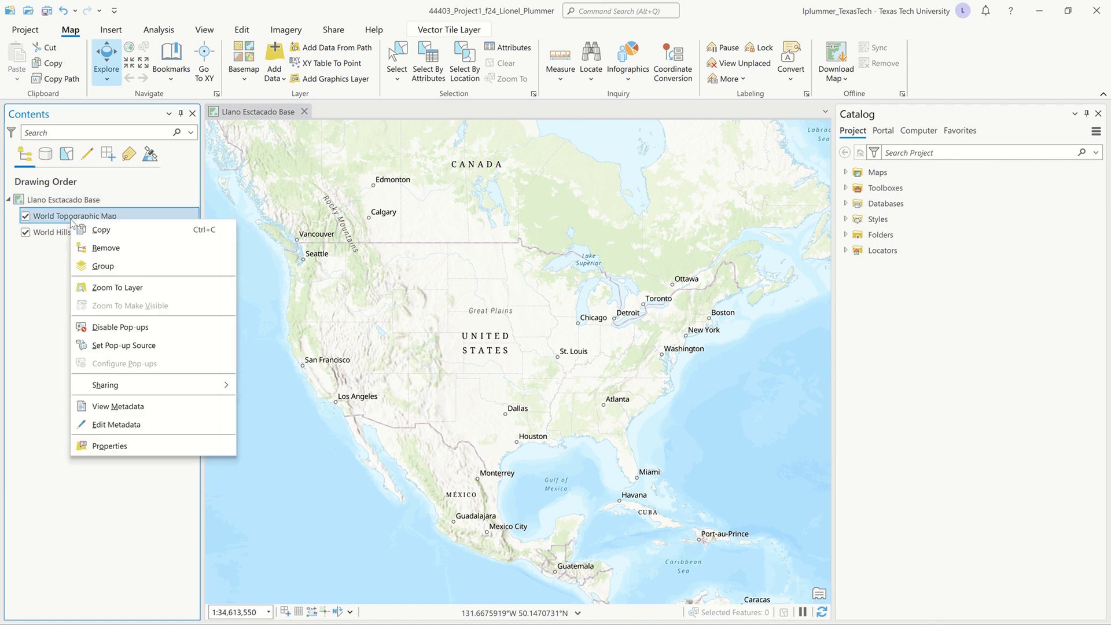
{"action": "left_click", "coordinate": [440, 264]}
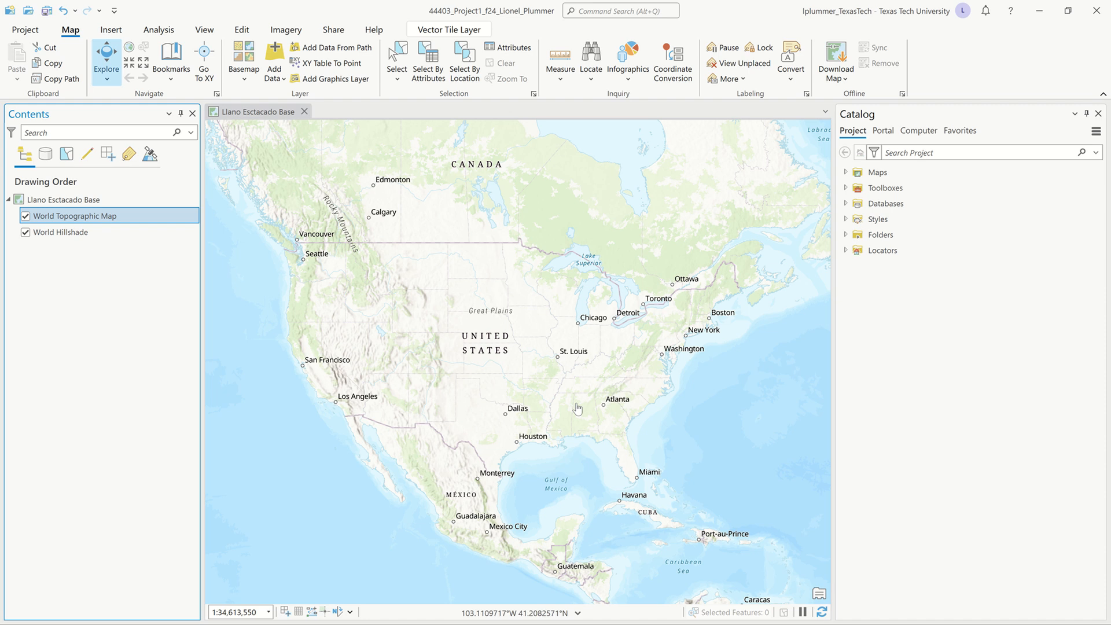
{"action": "right_click", "coordinate": [883, 235]}
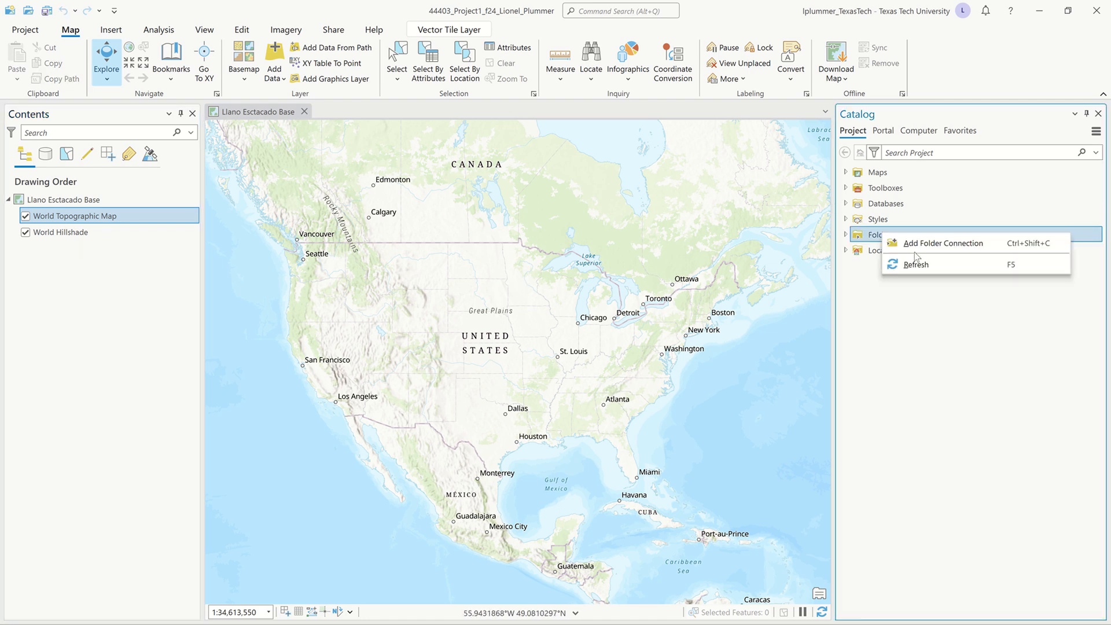
Expand the project's folders, toolboxes and databases in the catalog, and view the context commands for Databases.
{"action": "left_click", "coordinate": [845, 235]}
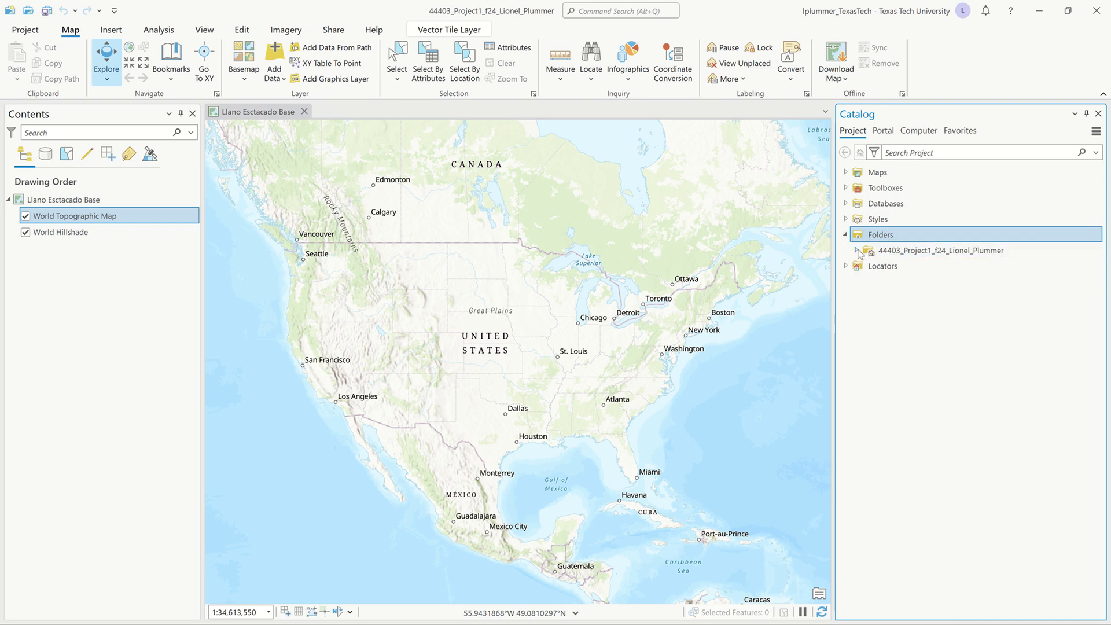
{"action": "left_click", "coordinate": [855, 250]}
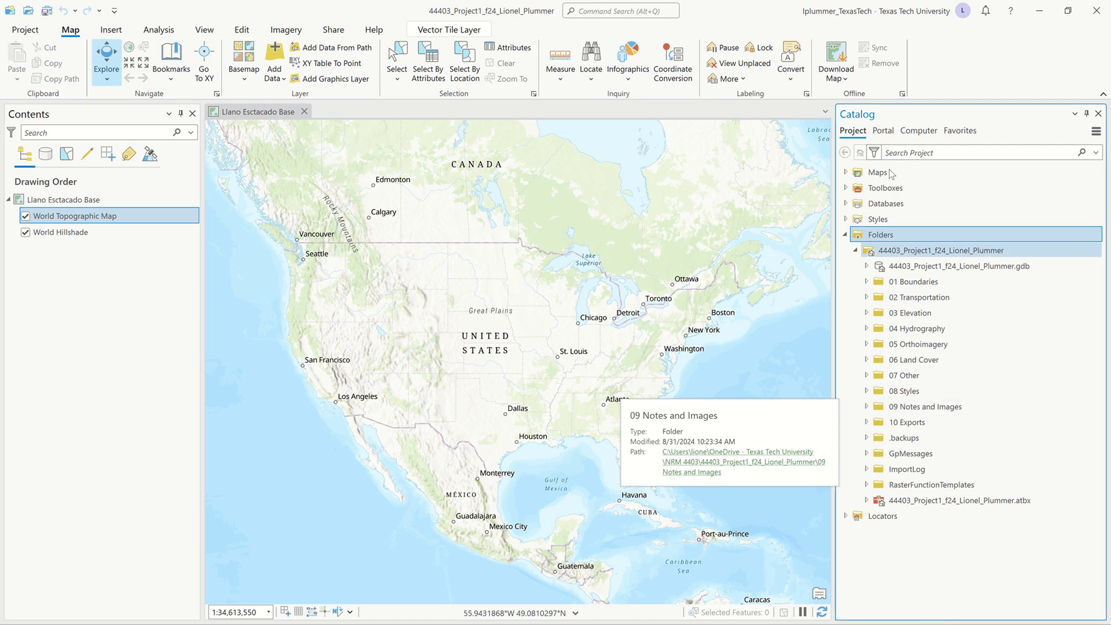
{"action": "left_click", "coordinate": [845, 188]}
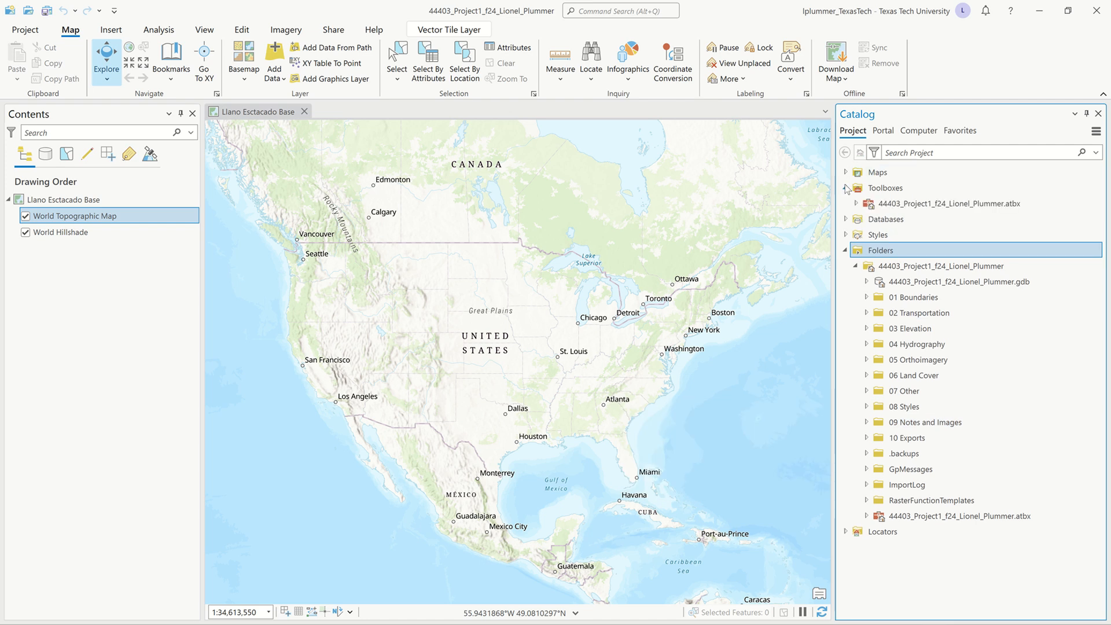
{"action": "left_click", "coordinate": [845, 219]}
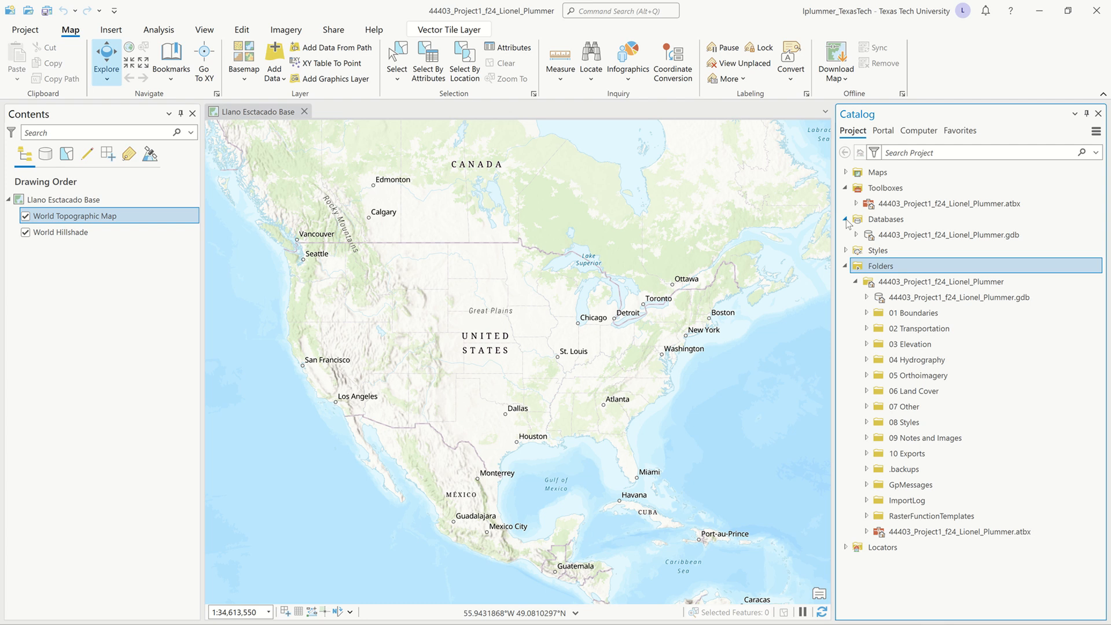
{"action": "left_click", "coordinate": [857, 235]}
{"action": "right_click", "coordinate": [888, 219]}
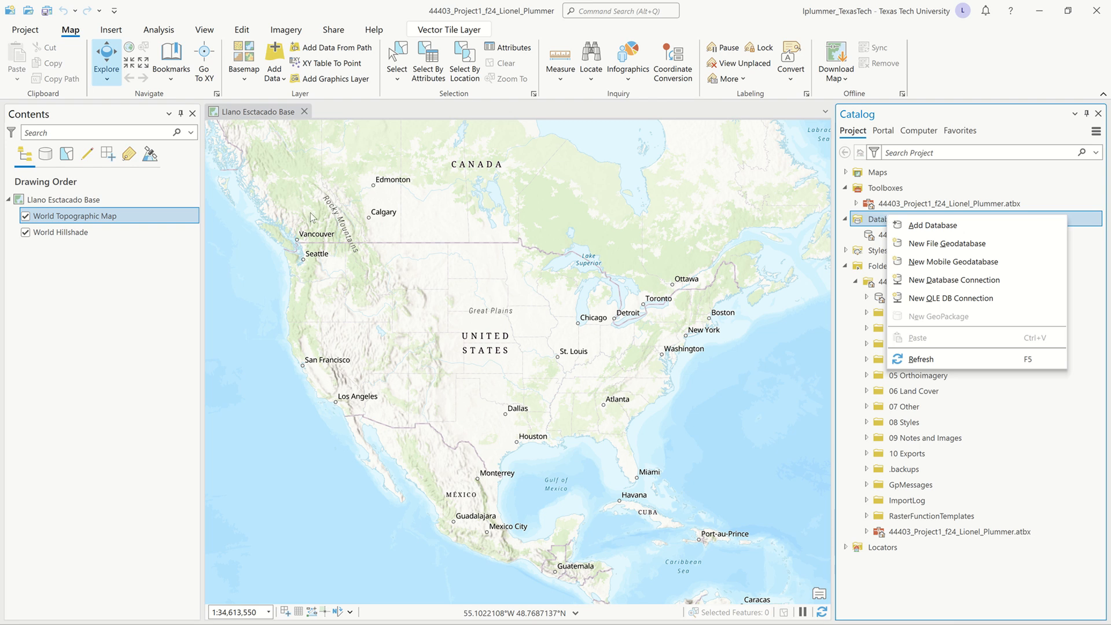
{"action": "left_click", "coordinate": [59, 310]}
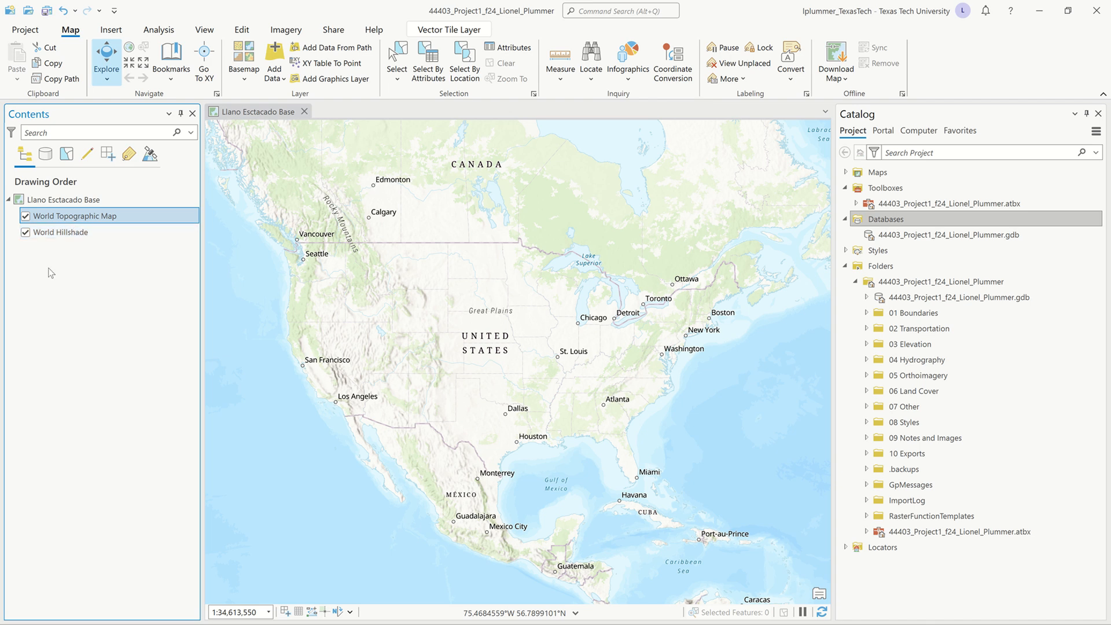
Move the World Hillshade layer above World Topographic Map in the drawing order, and return it below.
{"action": "left_click", "coordinate": [62, 233]}
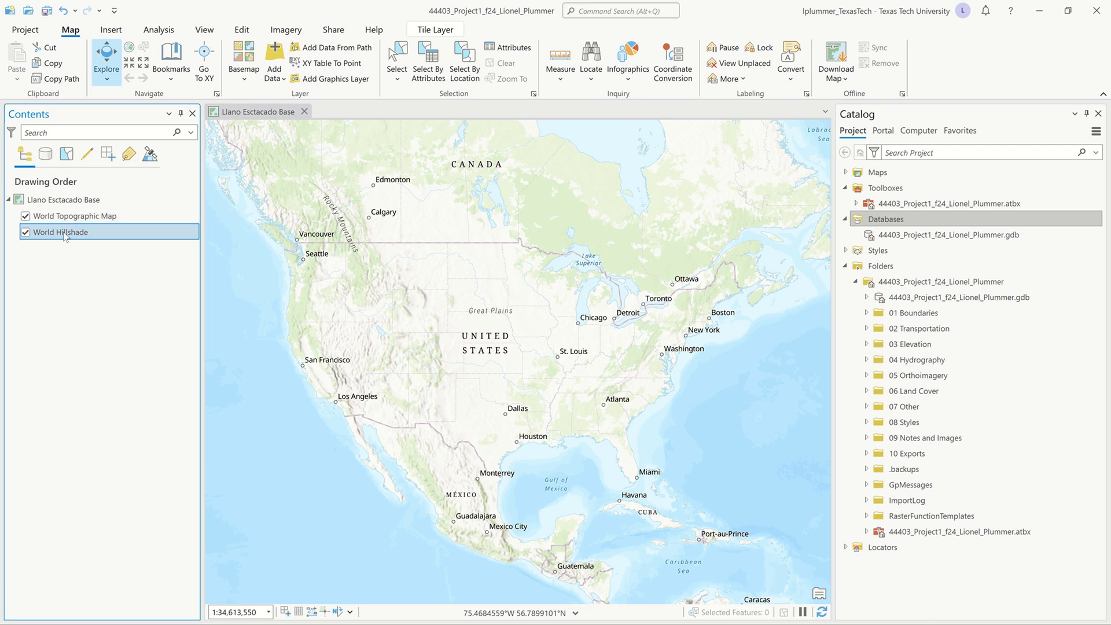
{"action": "left_click_drag", "start_coordinate": [64, 233], "coordinate": [63, 216]}
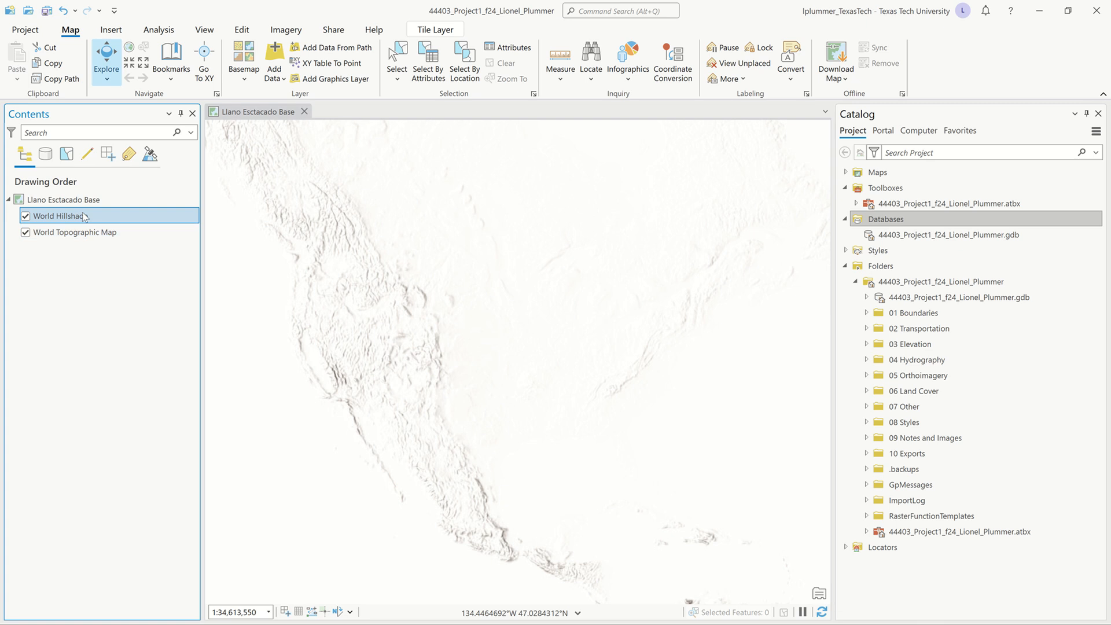
{"action": "left_click_drag", "start_coordinate": [85, 218], "coordinate": [86, 251]}
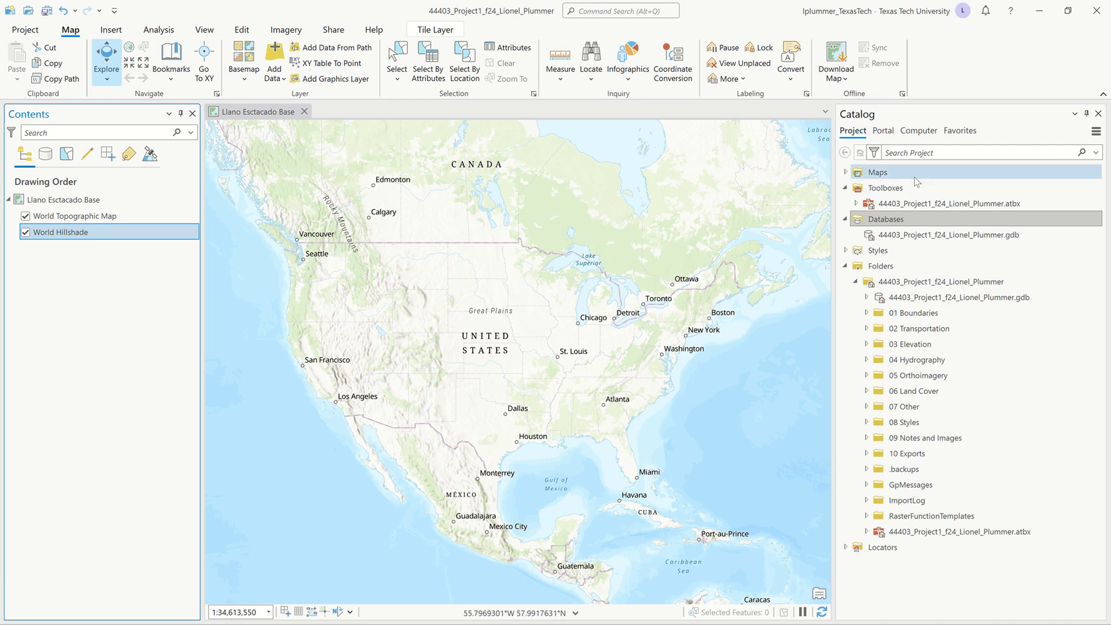
Browse the project's data folders, the portal's My Content and the Living Atlas items.
{"action": "mouse_move", "coordinate": [1034, 314]}
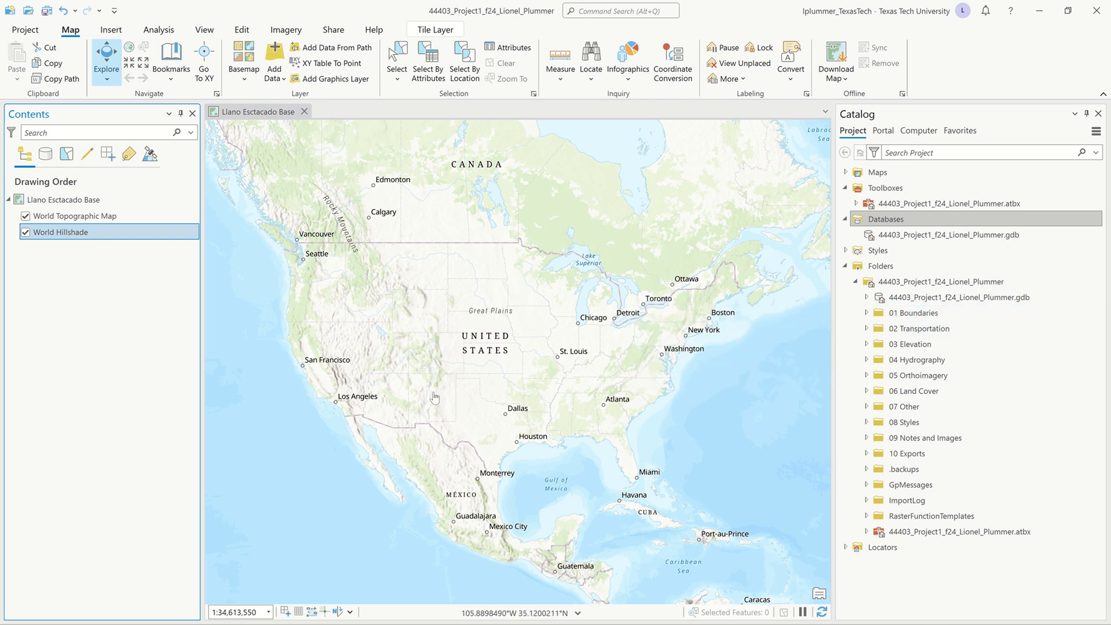
{"action": "mouse_move", "coordinate": [930, 347]}
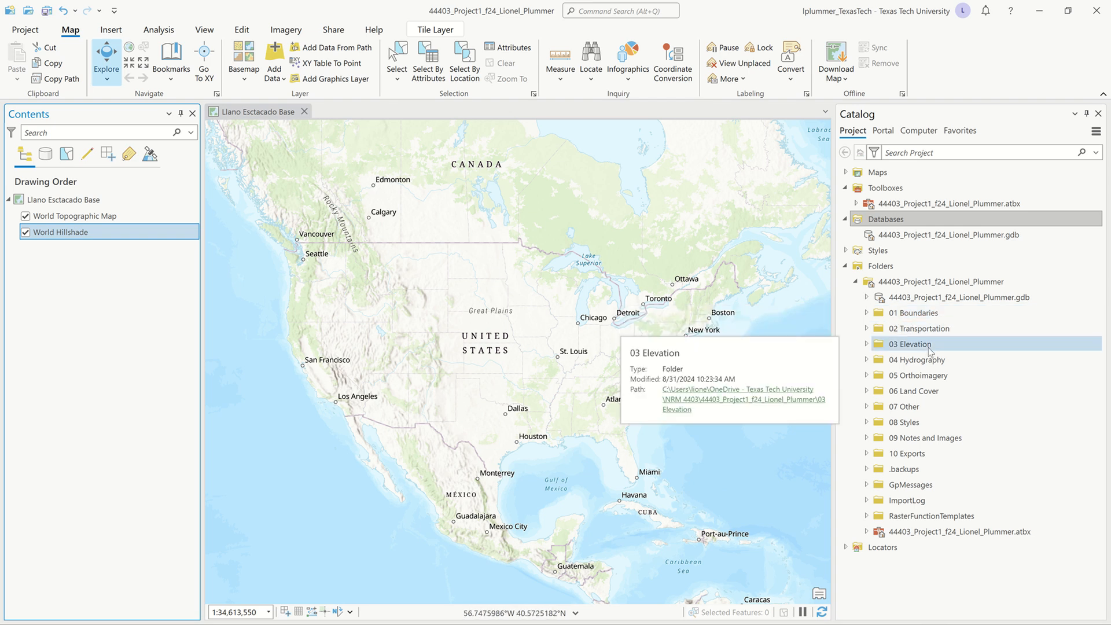
{"action": "left_click", "coordinate": [886, 131]}
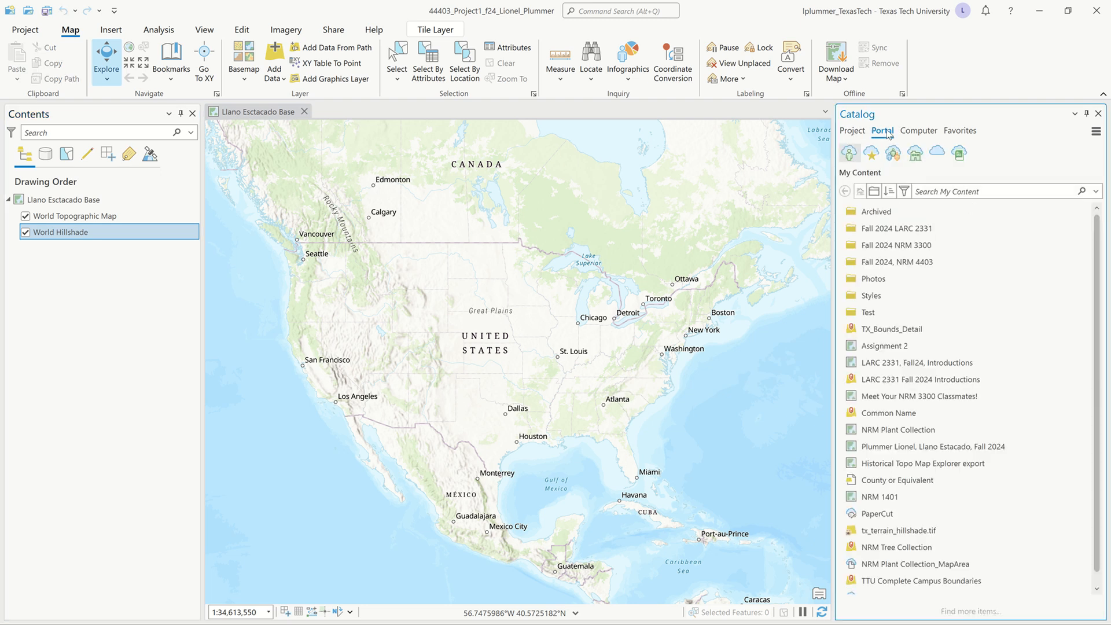
{"action": "left_click", "coordinate": [958, 154]}
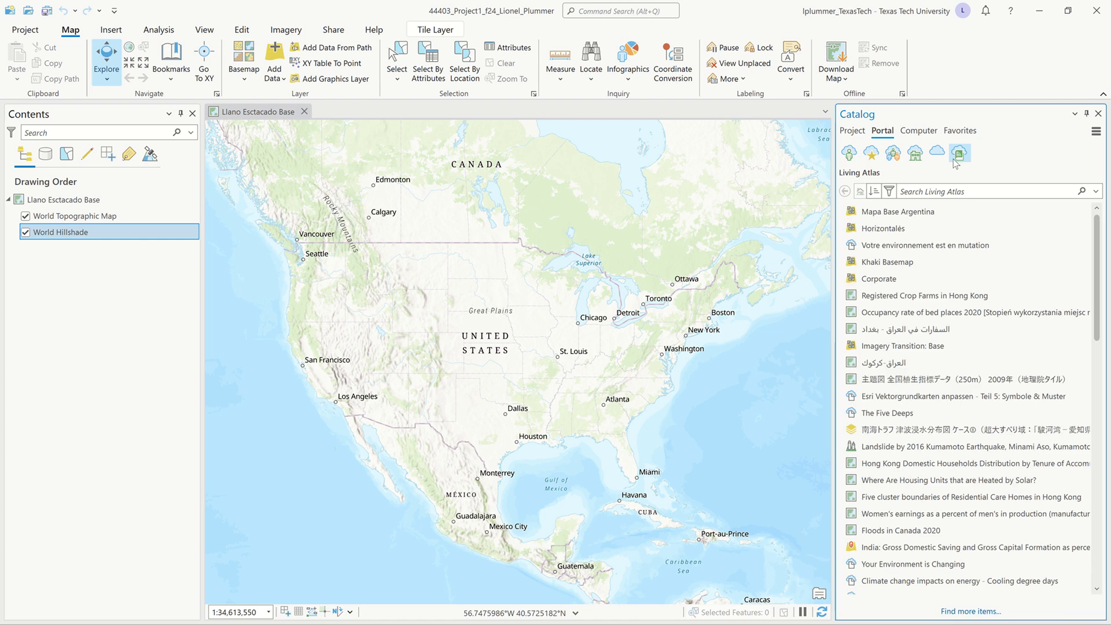
{"action": "scroll", "coordinate": [926, 312], "scroll_direction": "down", "scroll_amount": 3}
{"action": "scroll", "coordinate": [914, 309], "scroll_direction": "up", "scroll_amount": 3}
{"action": "mouse_move", "coordinate": [910, 309]}
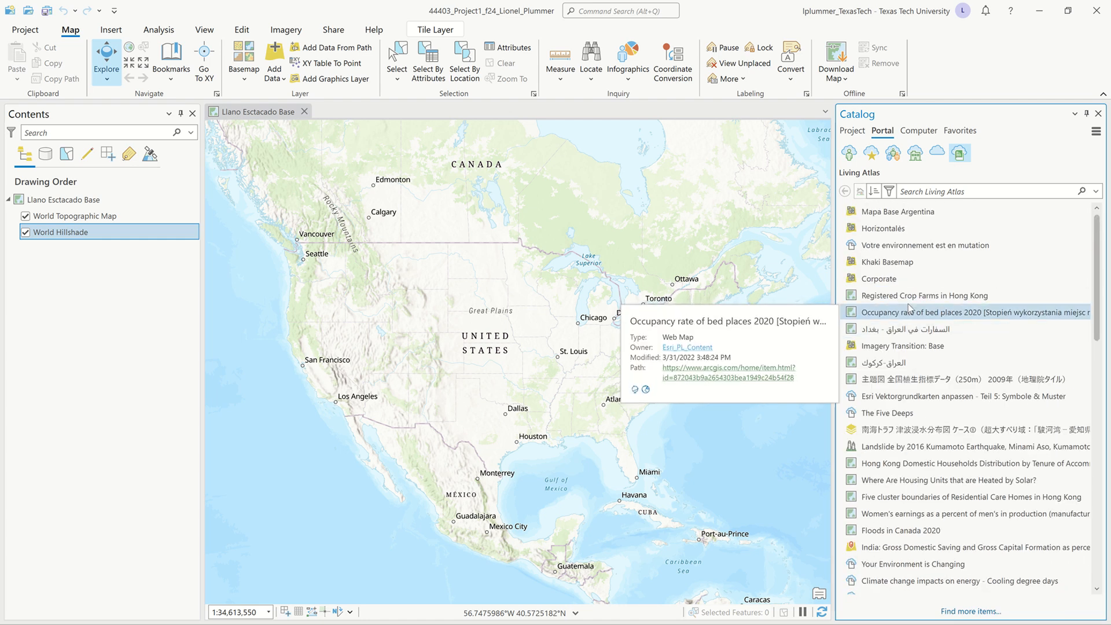
Zoom the map out to the whole world, and filter the Living Atlas items by the Boundaries category.
{"action": "scroll", "coordinate": [595, 341], "scroll_direction": "down", "scroll_amount": 3}
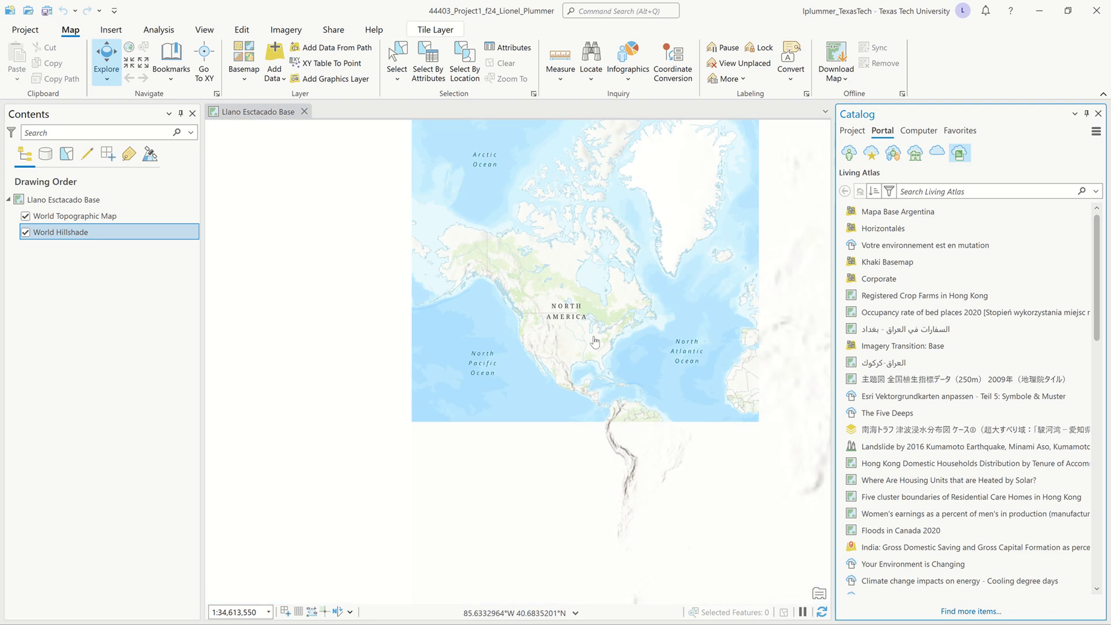
{"action": "scroll", "coordinate": [595, 341], "scroll_direction": "down", "scroll_amount": 3}
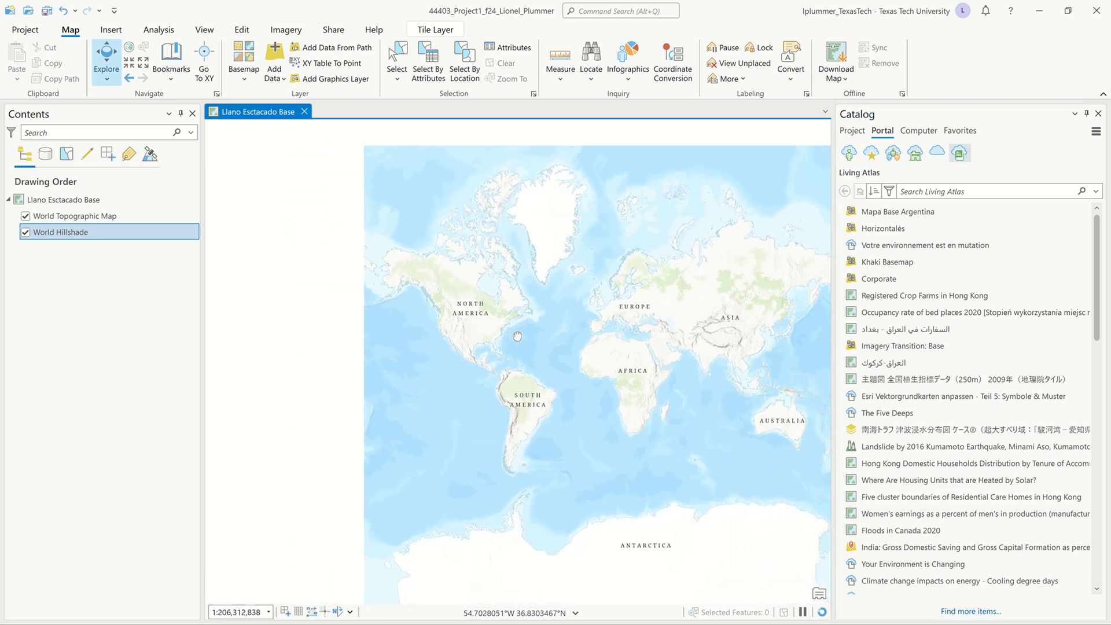
{"action": "left_click", "coordinate": [890, 191]}
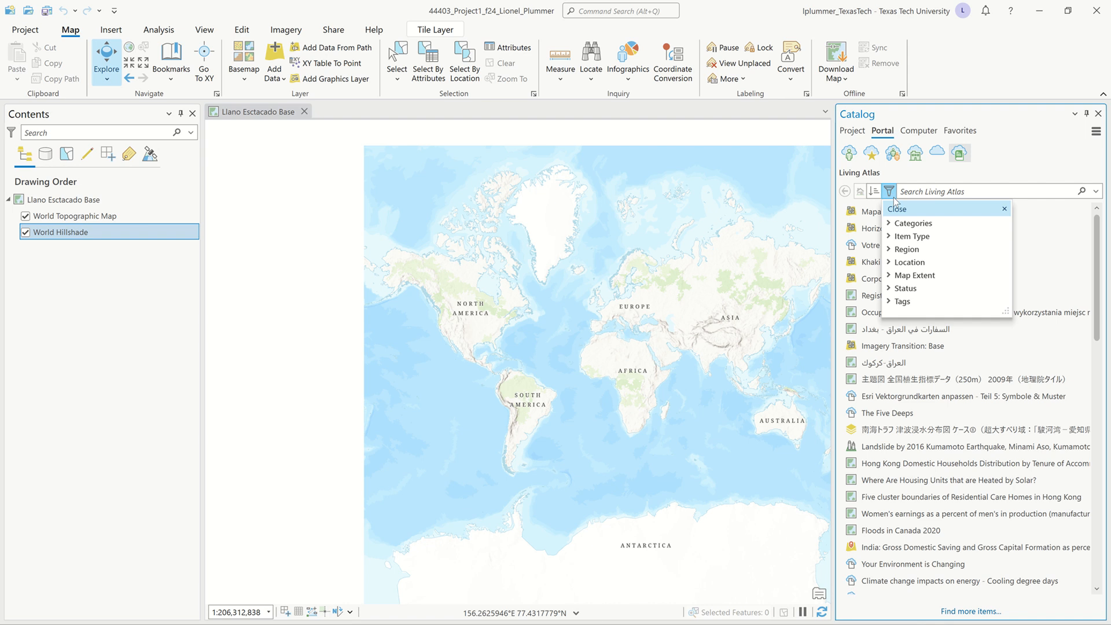
{"action": "left_click", "coordinate": [896, 224]}
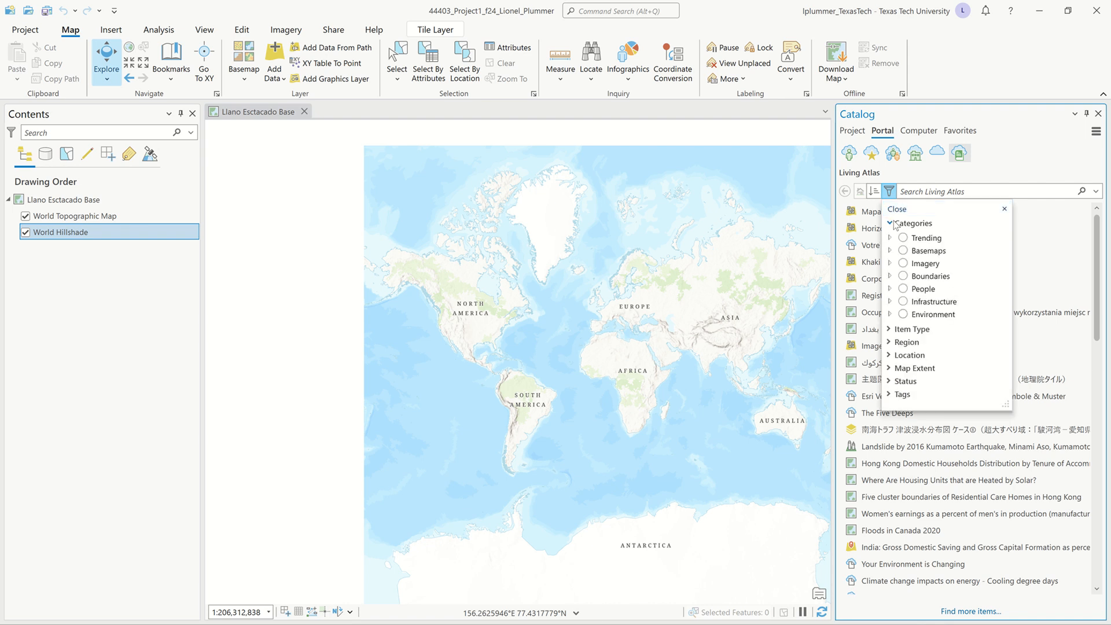
{"action": "left_click", "coordinate": [904, 276]}
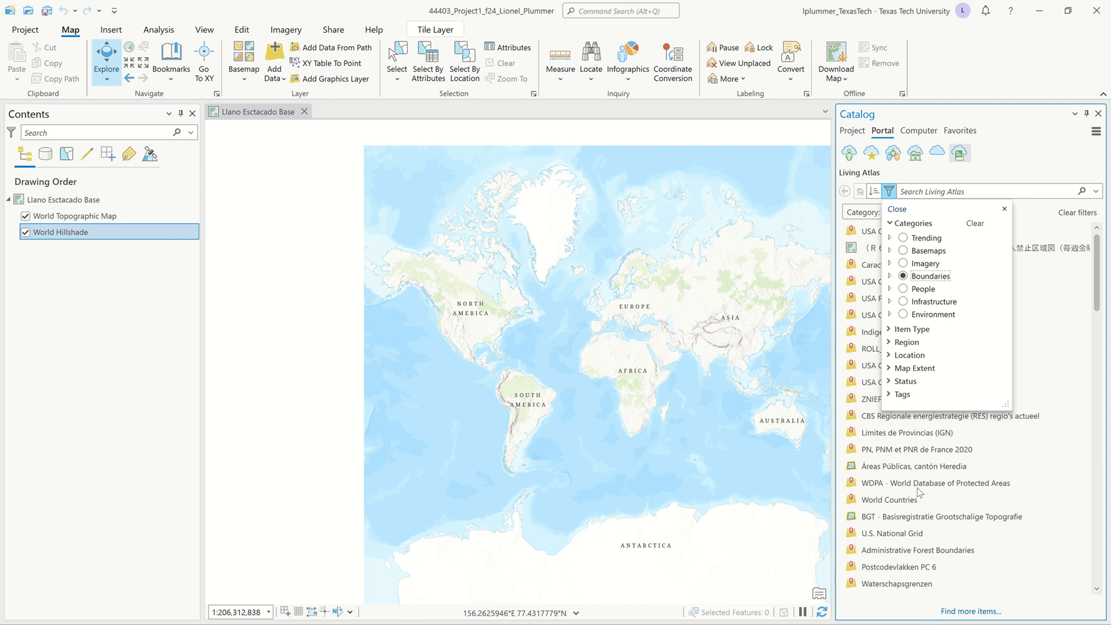
{"action": "left_click", "coordinate": [998, 155]}
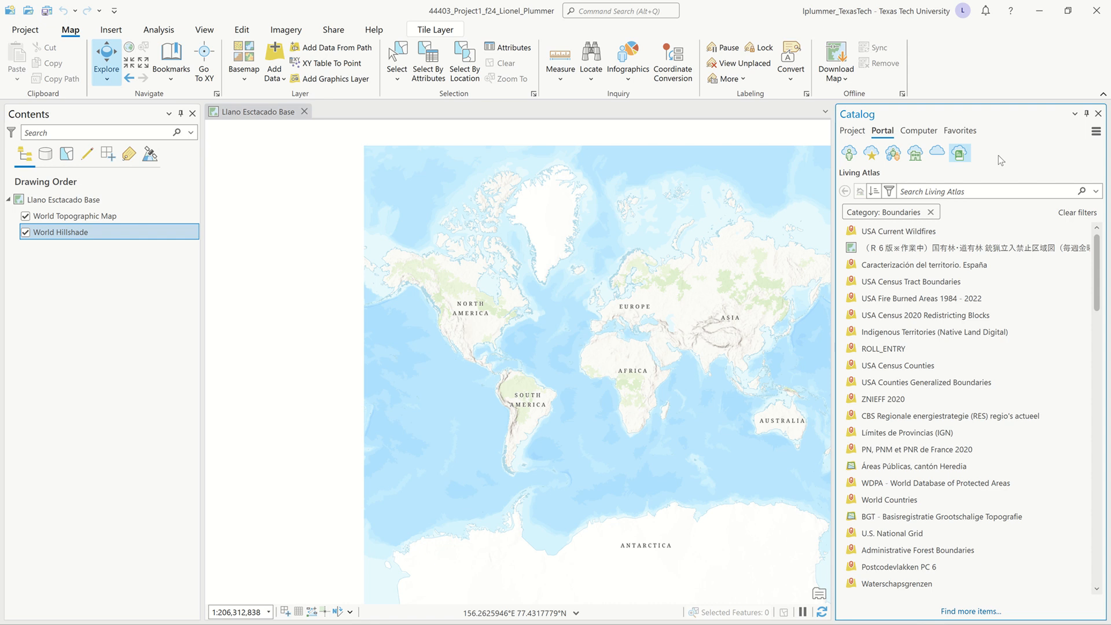
Return the catalog to the project's items, and view the Analysis and View ribbon commands.
{"action": "left_click", "coordinate": [861, 137]}
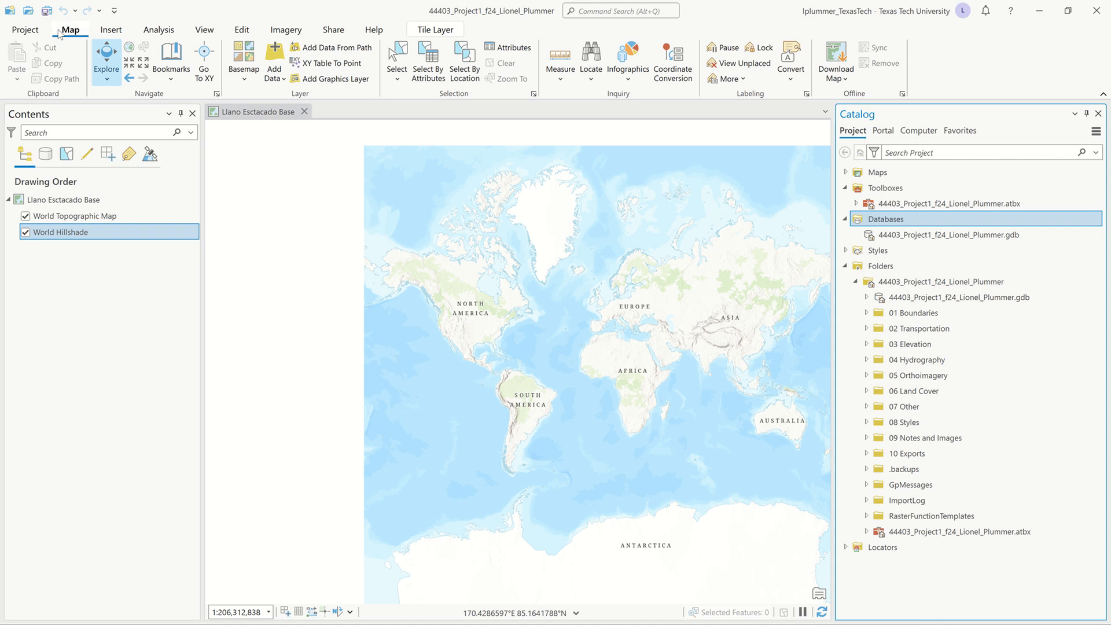
{"action": "left_click", "coordinate": [157, 29]}
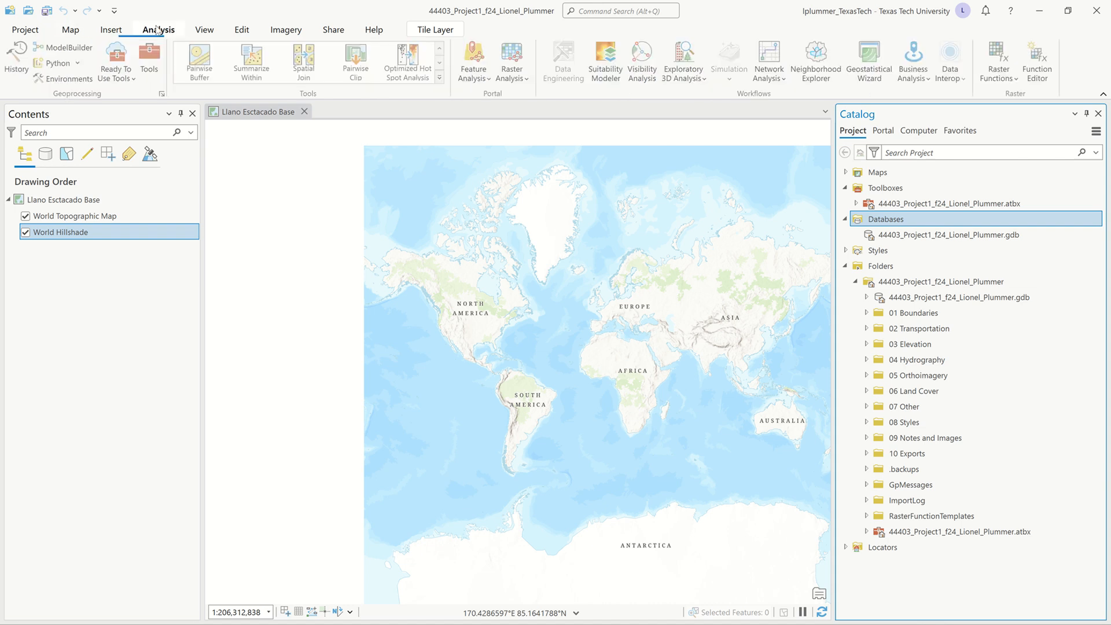
{"action": "left_click", "coordinate": [201, 32]}
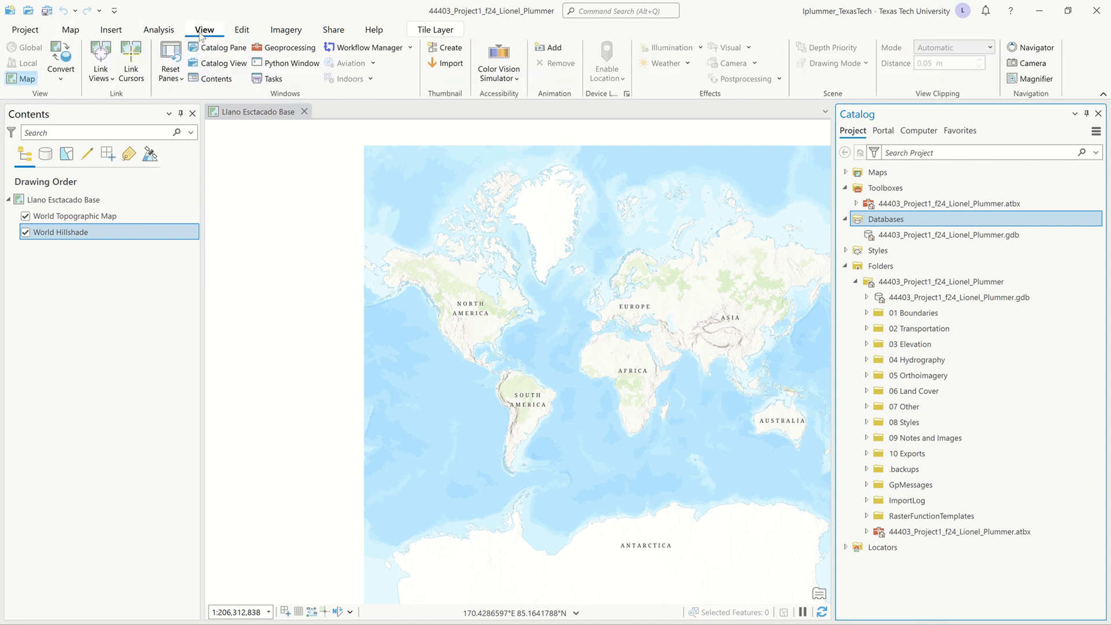
View the context commands for the Llano Esctacado Base map in the drawing order, including Properties.
{"action": "right_click", "coordinate": [60, 201]}
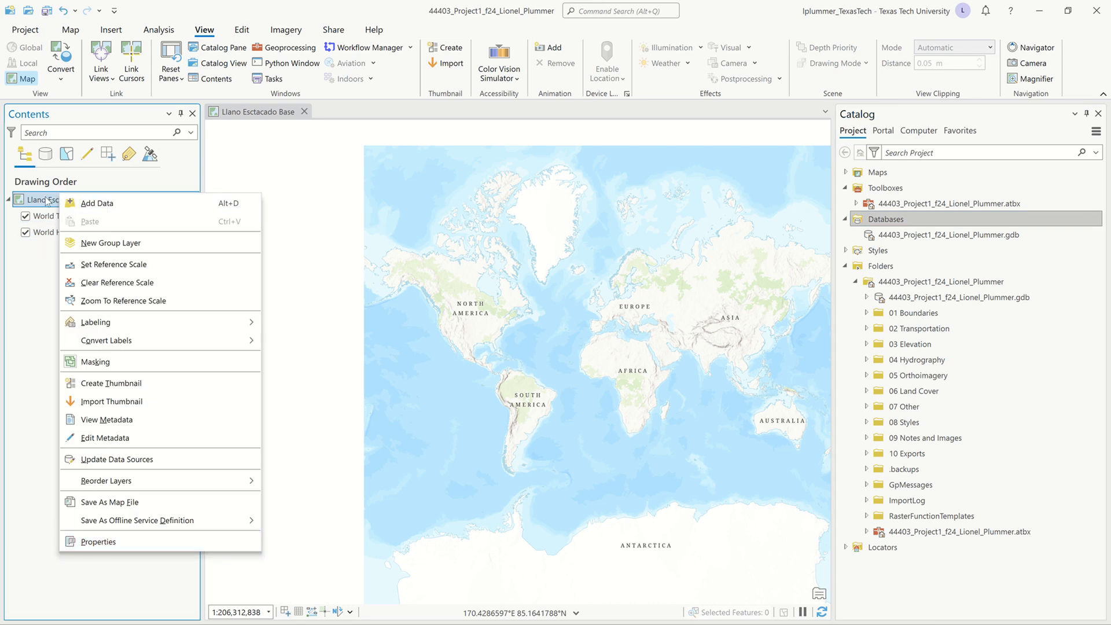
{"action": "mouse_move", "coordinate": [110, 327]}
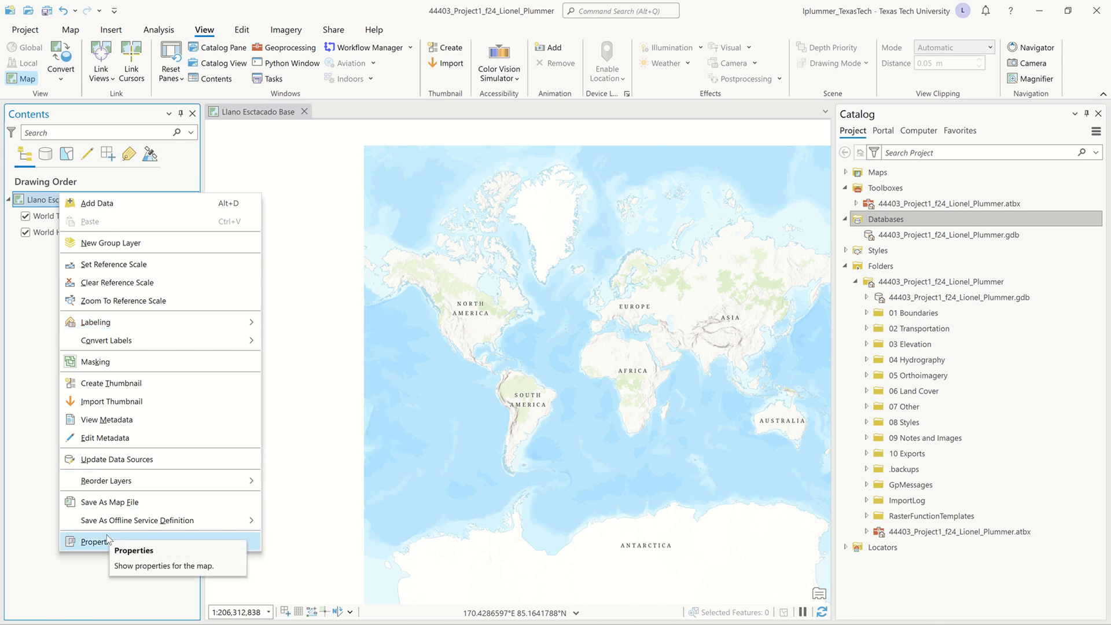
{"action": "left_click", "coordinate": [17, 294]}
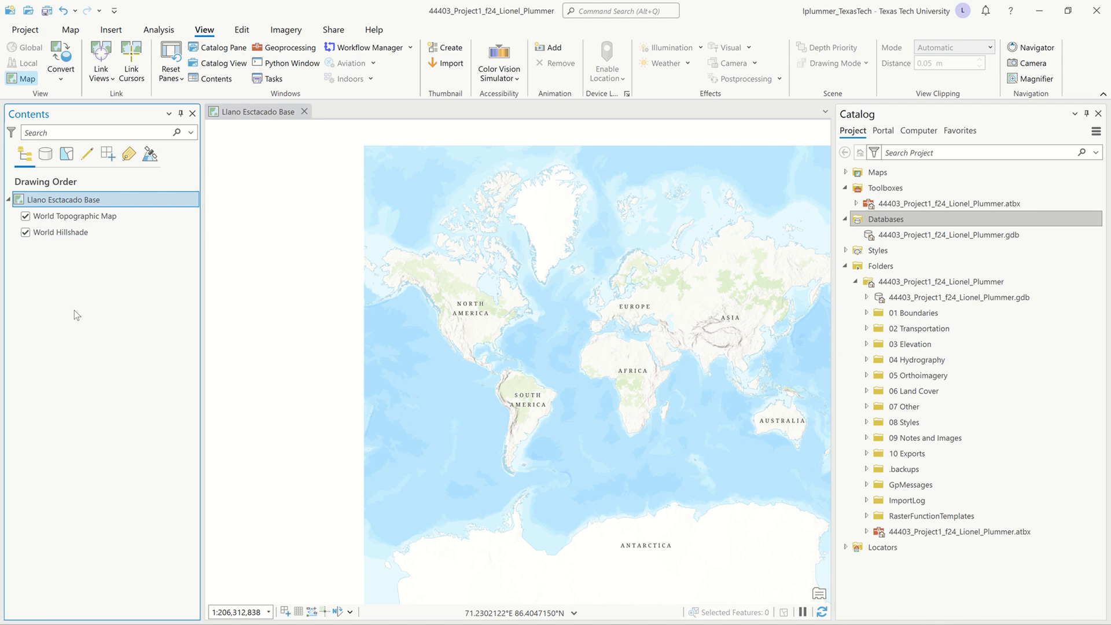
Collapse the project's Folders, Toolboxes and Databases in the catalog, and revisit the portal items before returning to the project's items.
{"action": "left_click_drag", "start_coordinate": [585, 293], "coordinate": [489, 276]}
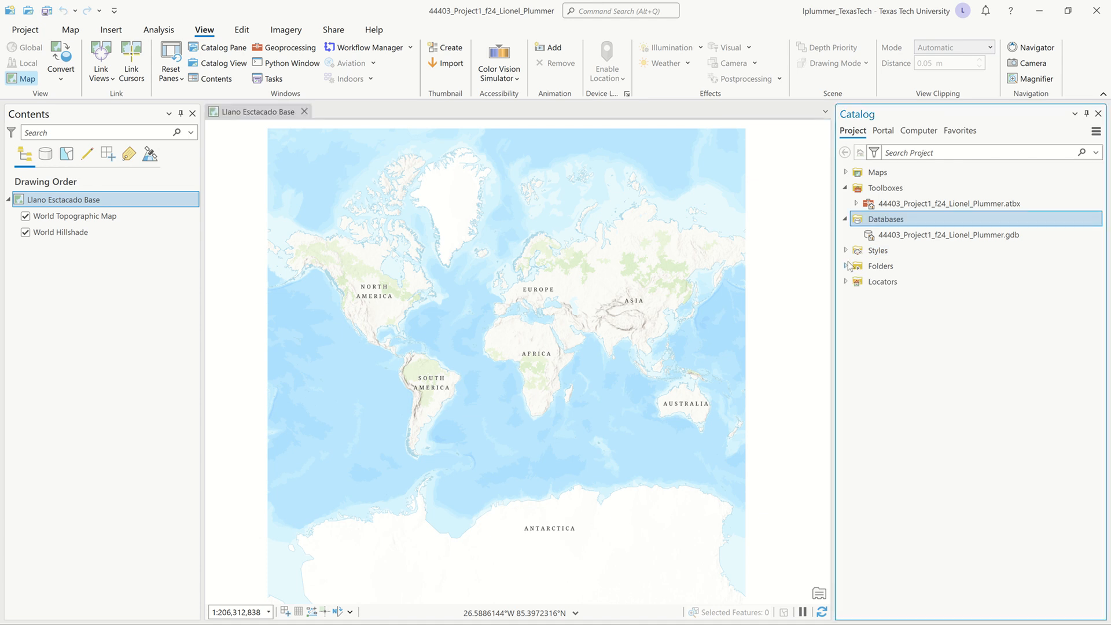
{"action": "left_click", "coordinate": [846, 188]}
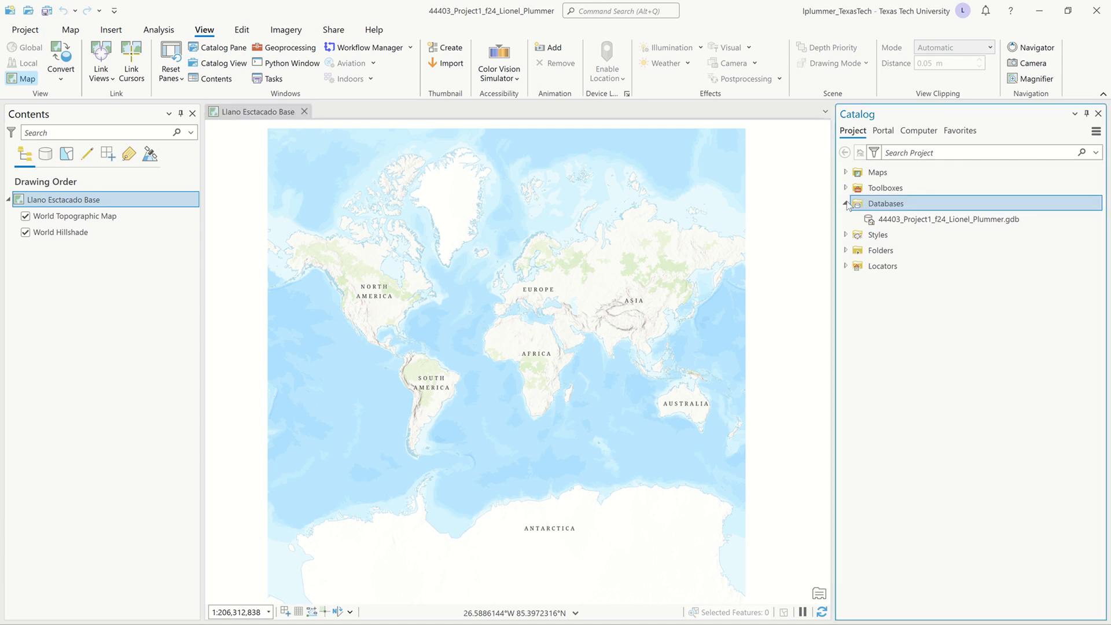
{"action": "left_click", "coordinate": [846, 203]}
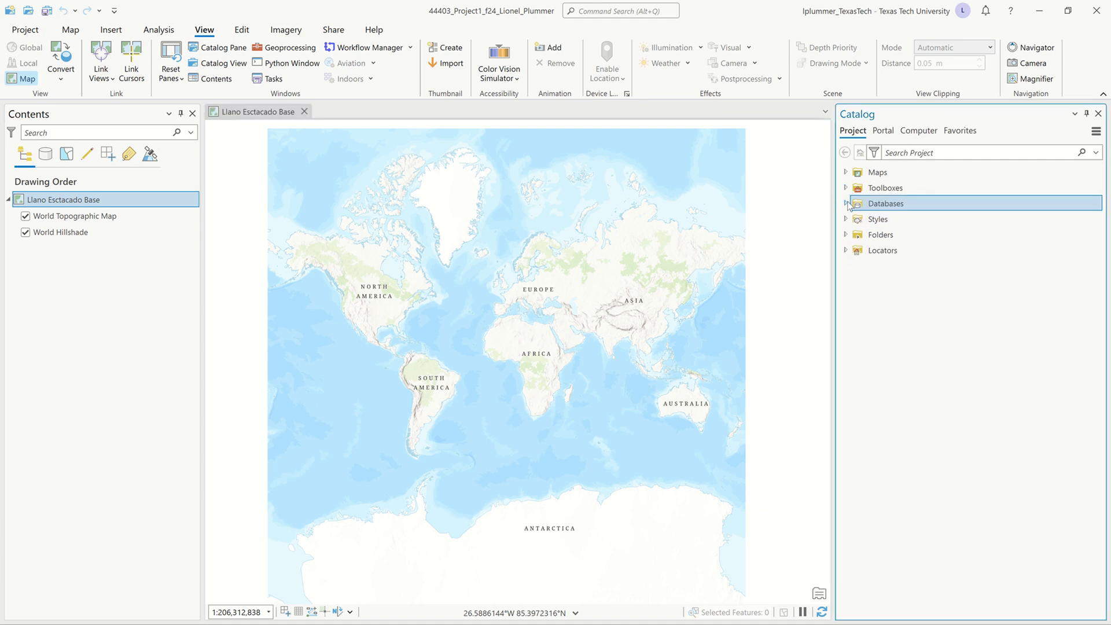
{"action": "left_click", "coordinate": [893, 134]}
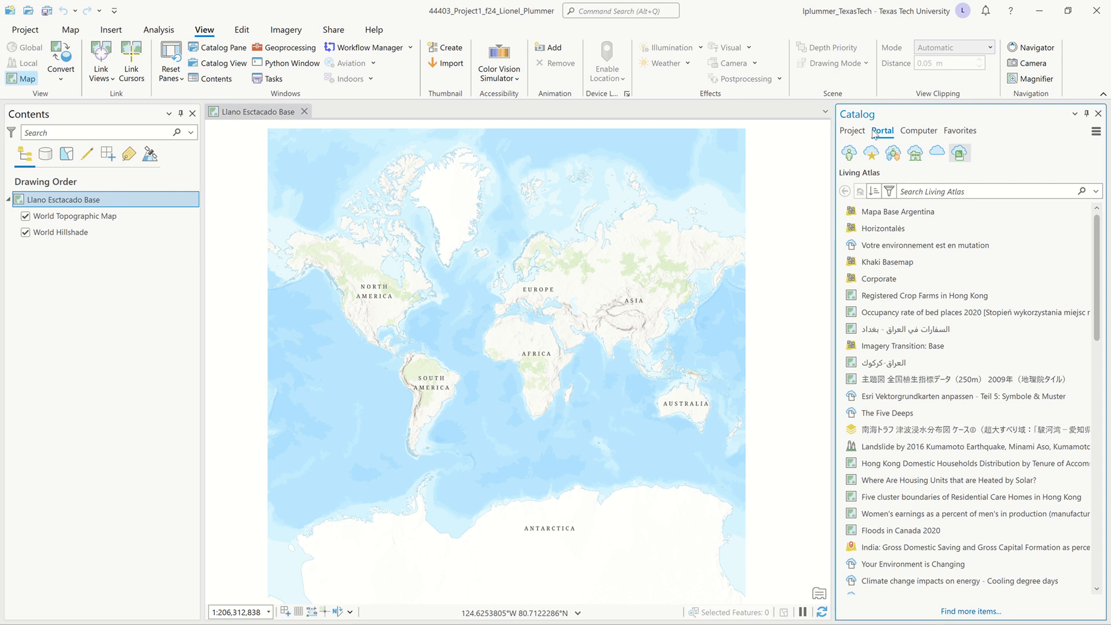
{"action": "left_click", "coordinate": [854, 133]}
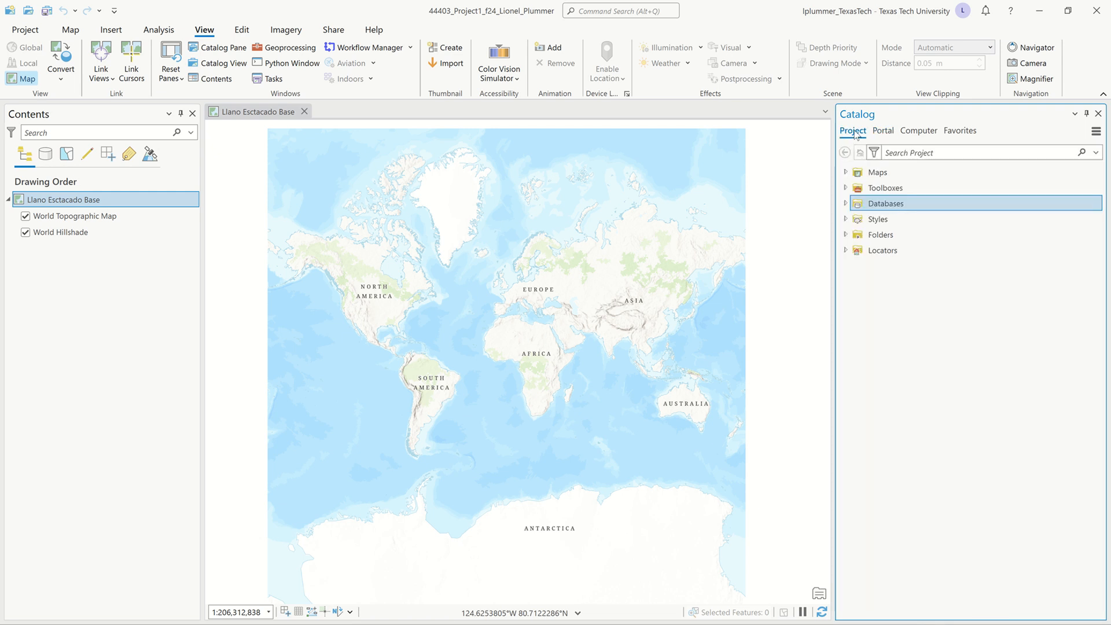